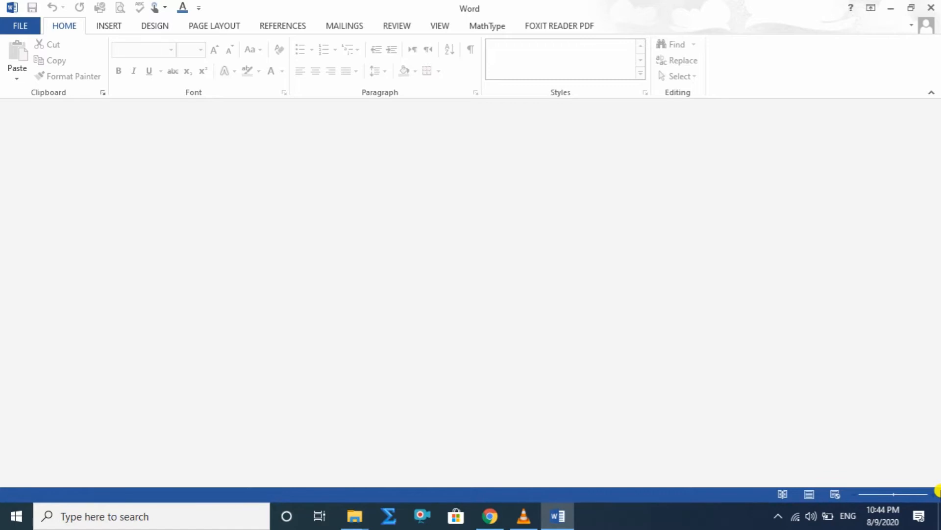
Open the recent document MS Word Lesson 3 and look through its headings and paragraphs.
click(25, 25)
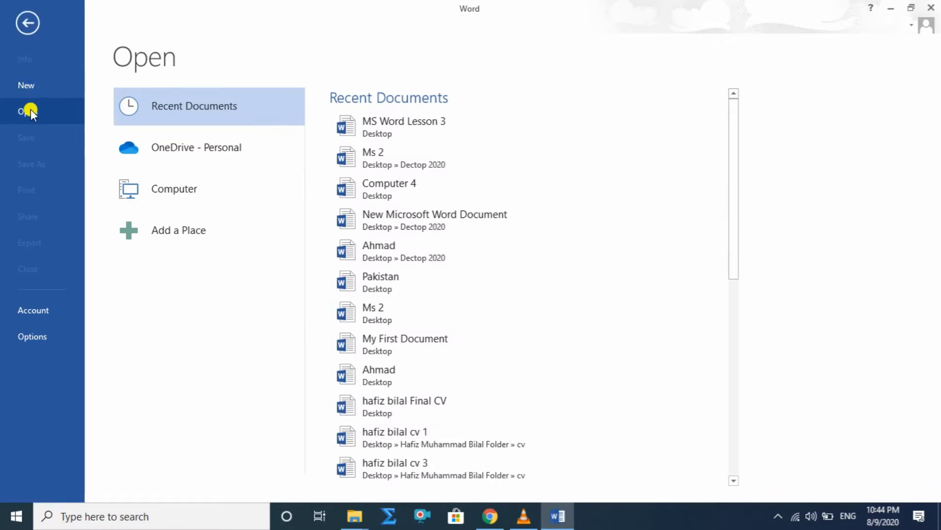
click(434, 123)
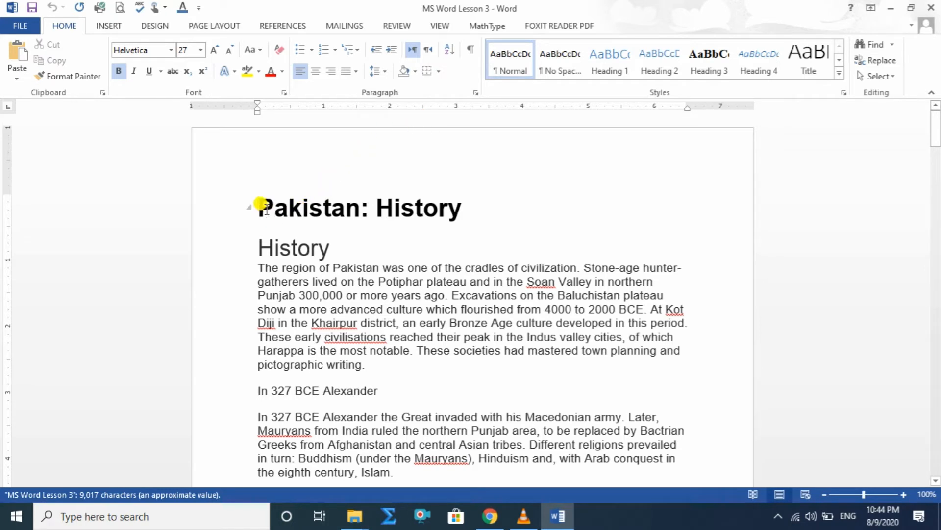
drag(255, 203, 329, 247)
drag(323, 295, 484, 349)
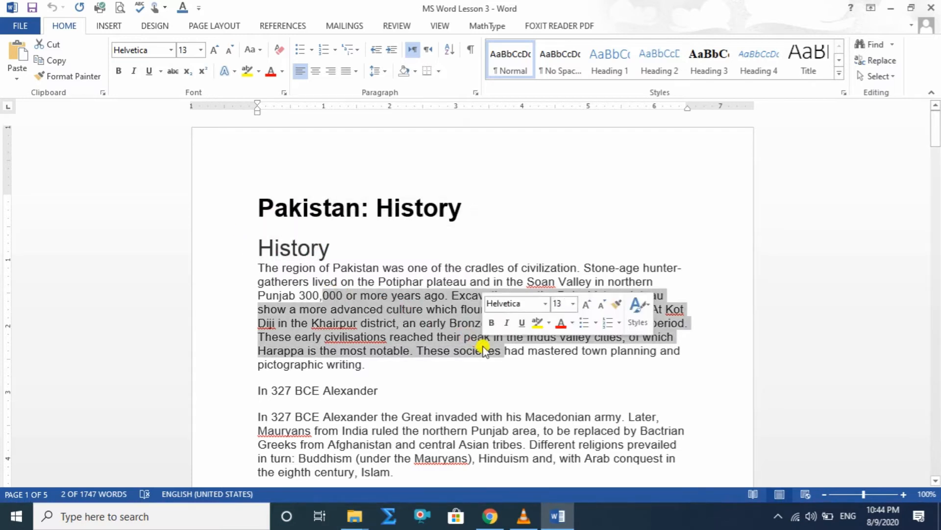
scroll(480, 343, down, 6)
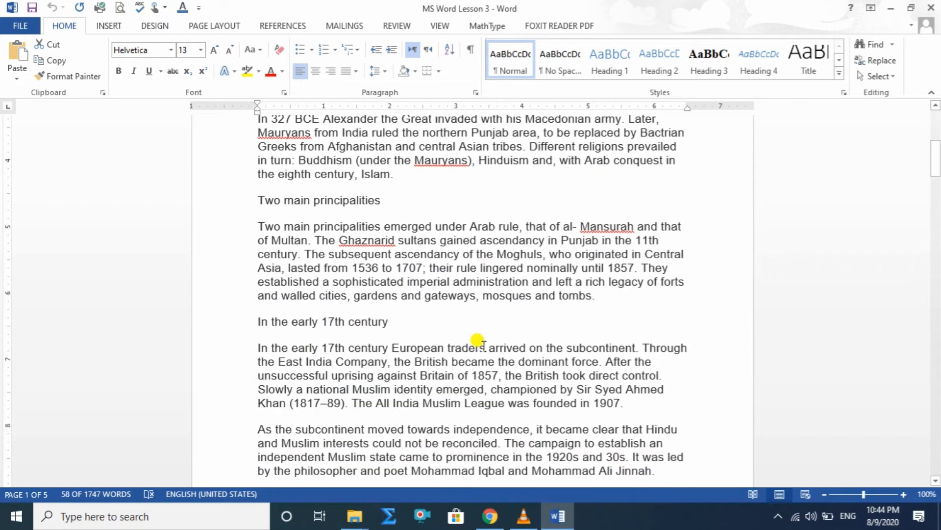
scroll(480, 343, down, 11)
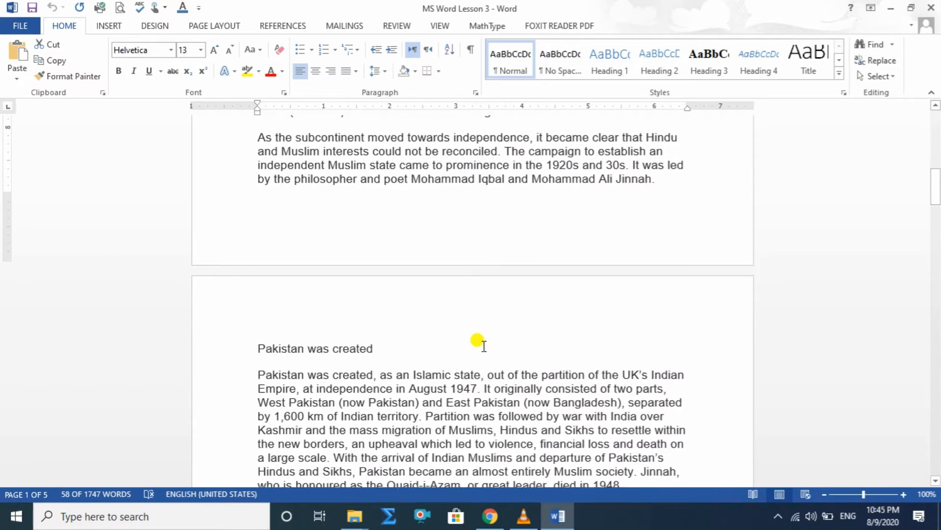
scroll(483, 343, up, 16)
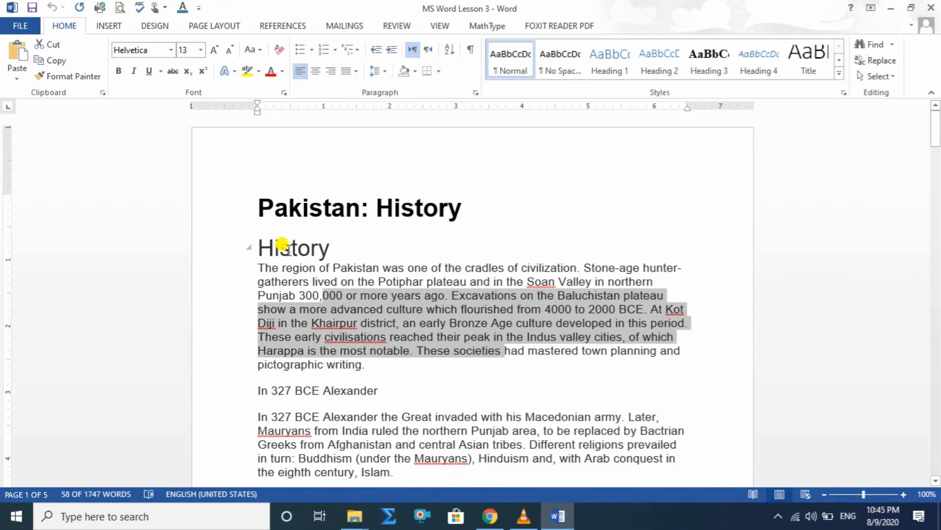
Apply the Heading 3 style to the title "Pakistan: History".
drag(460, 207, 263, 198)
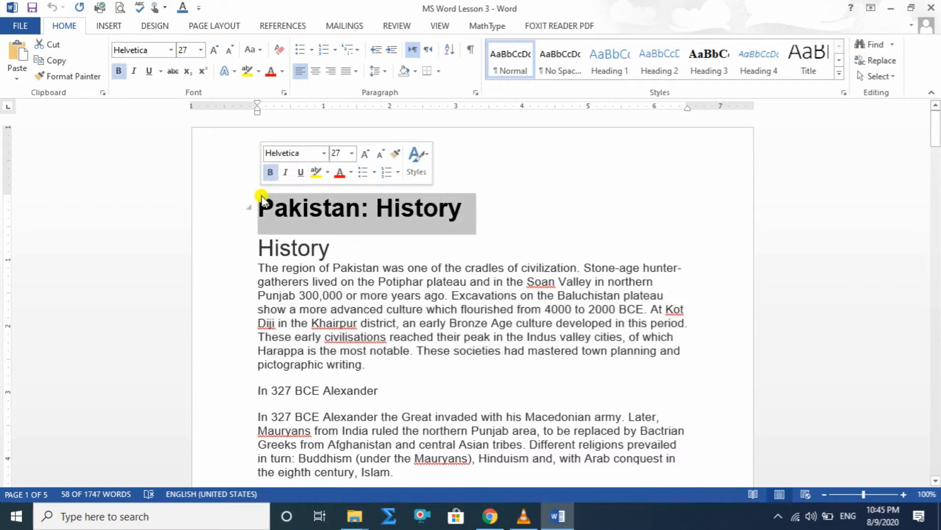
click(839, 72)
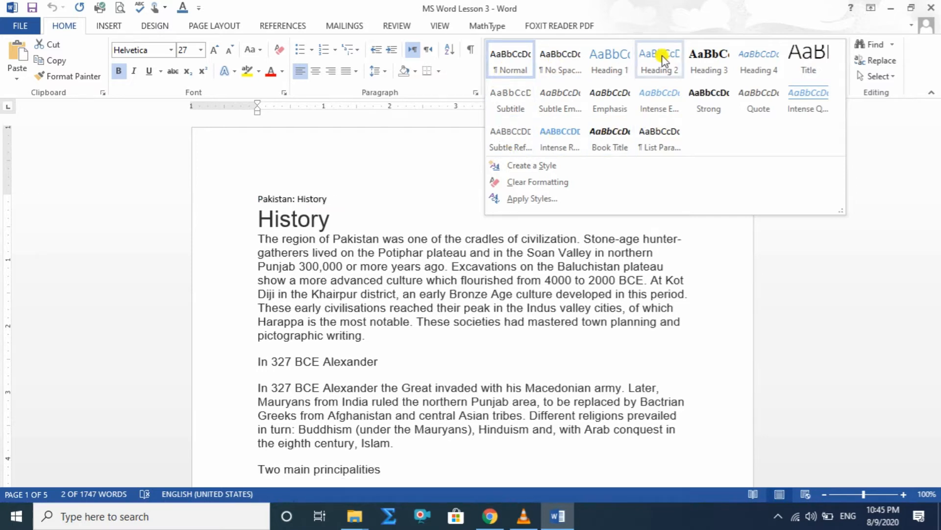
click(700, 60)
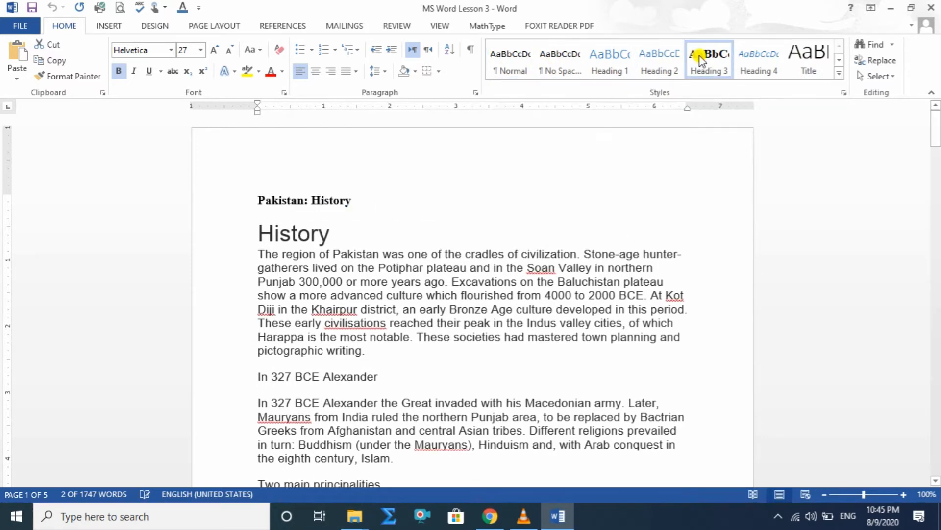
Apply the Heading 1 style to the lines "History" and "In 327 BCE Alexander".
drag(338, 237, 238, 232)
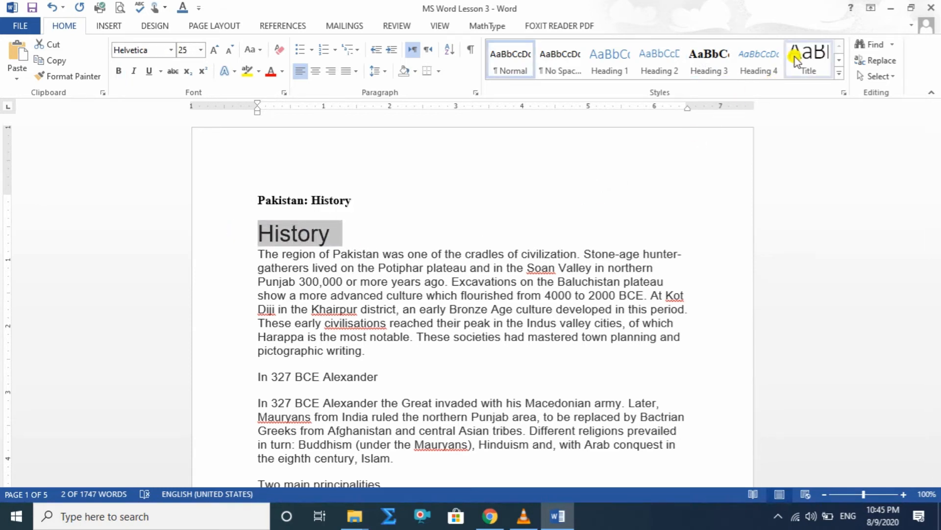
click(627, 58)
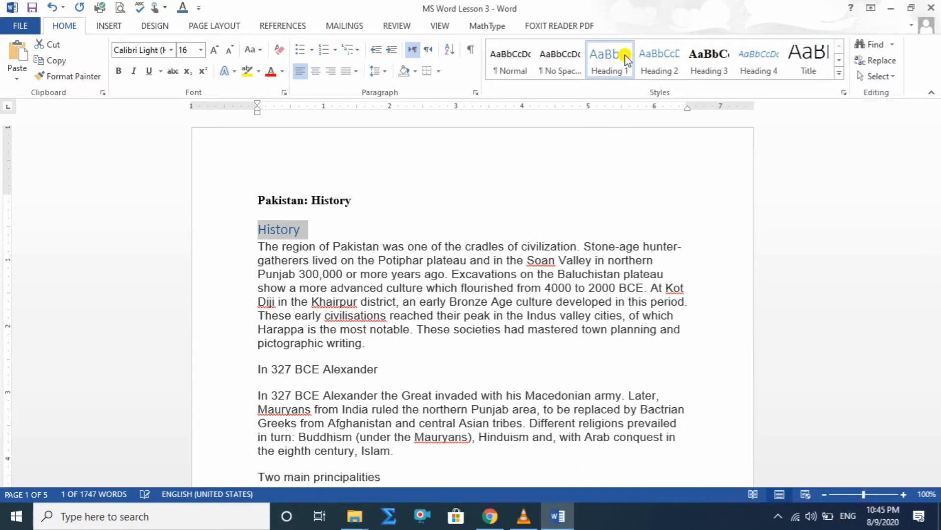
drag(378, 367, 240, 363)
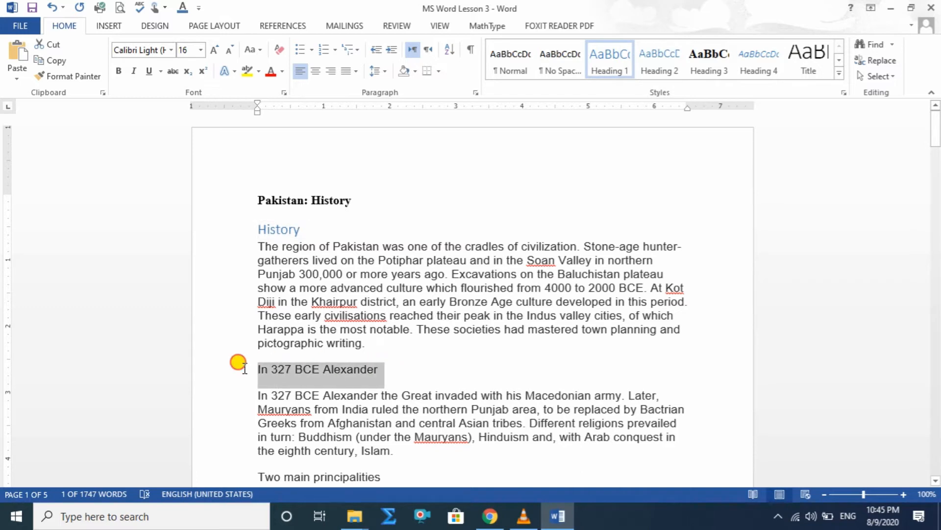
click(608, 58)
Format the lines "Two main principalities" and "In the early 17th century" with the Heading 1 style.
scroll(441, 393, down, 4)
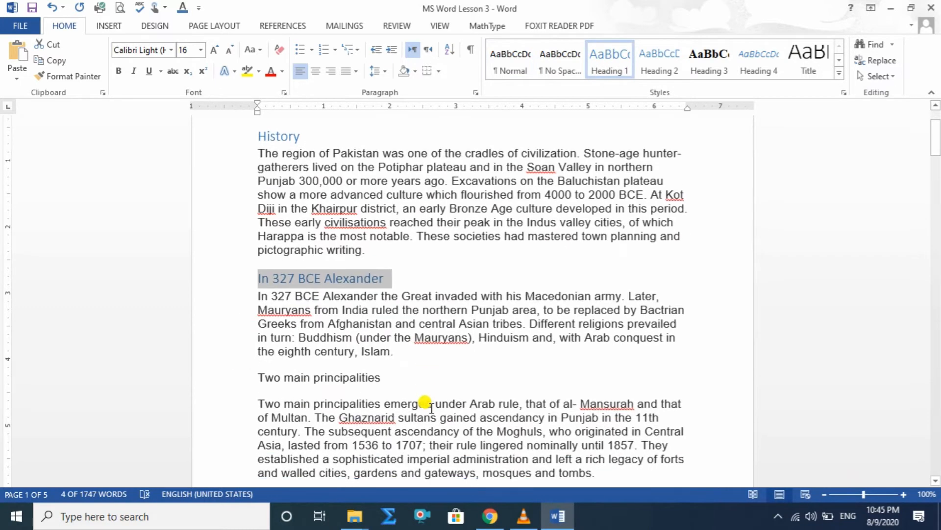
drag(386, 370, 249, 374)
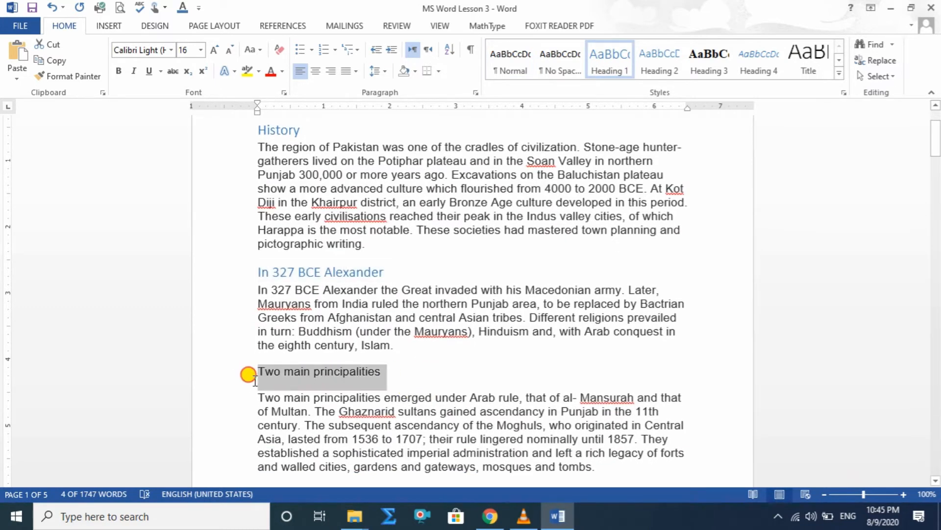
click(613, 58)
scroll(381, 354, down, 3)
drag(387, 319, 242, 317)
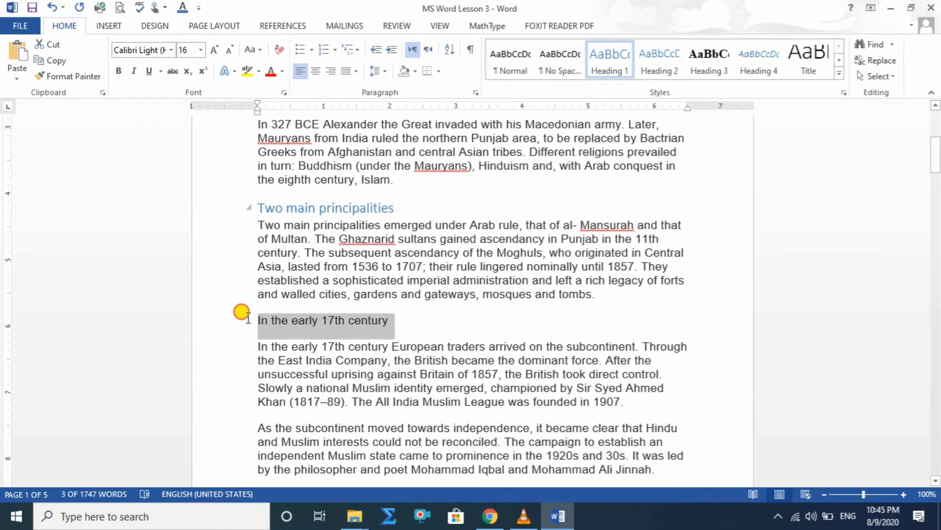
click(607, 61)
Apply the Heading 1 style to the lines "Pakistan was created" and "In 1956, Pakistan".
scroll(358, 358, down, 2)
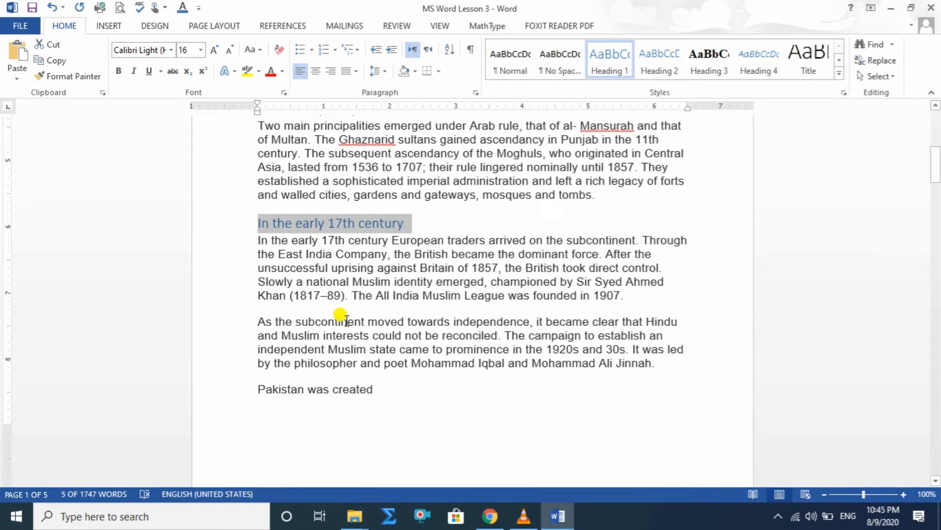
drag(374, 389, 238, 385)
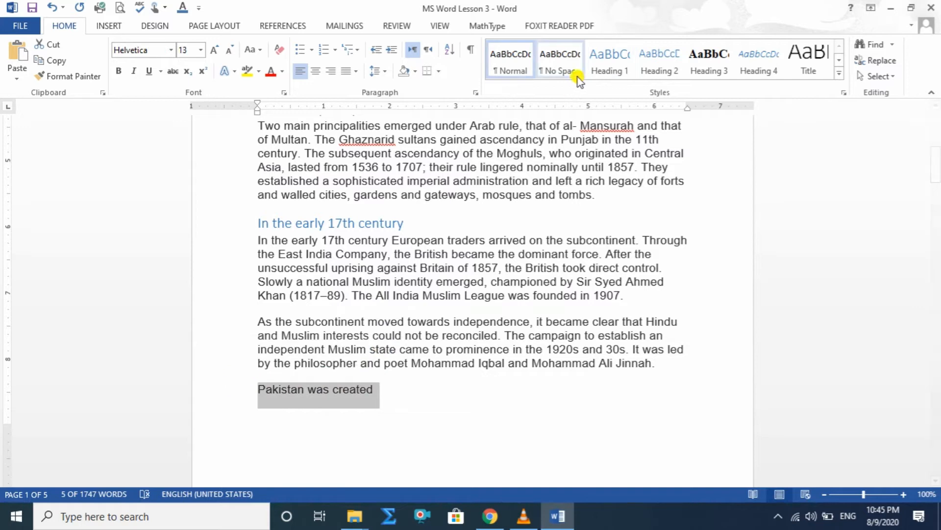
click(607, 61)
scroll(445, 368, down, 2)
scroll(445, 367, down, 6)
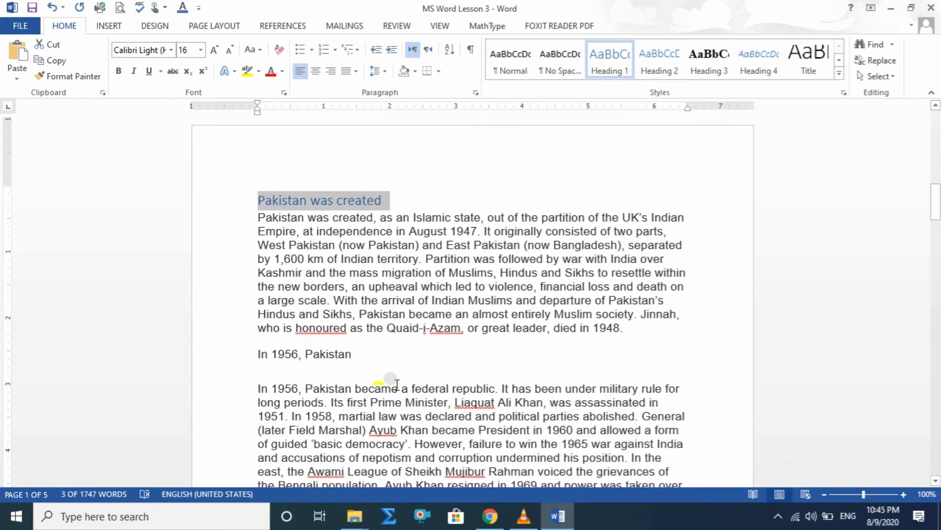
drag(363, 343, 195, 339)
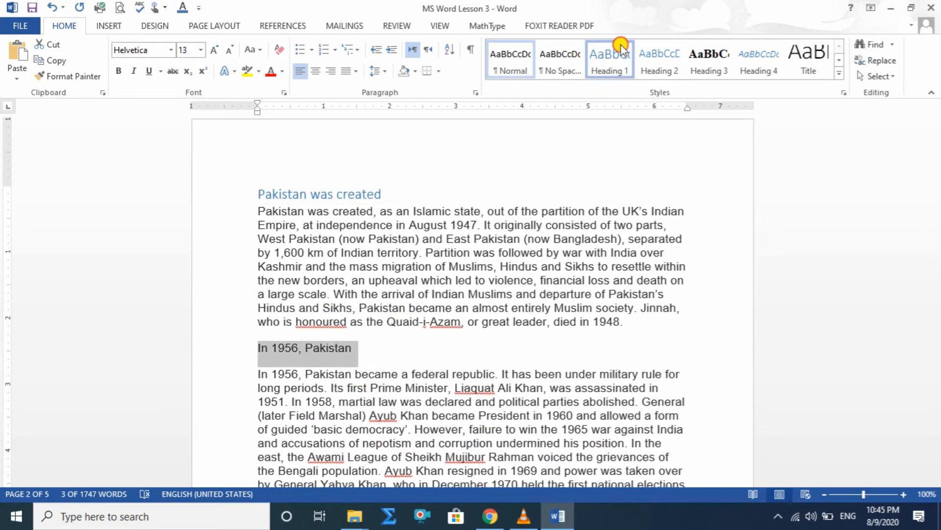
click(619, 49)
Apply the Heading 1 style to the lines "Elections in November" and "In November 1996".
scroll(392, 353, down, 4)
scroll(373, 321, down, 10)
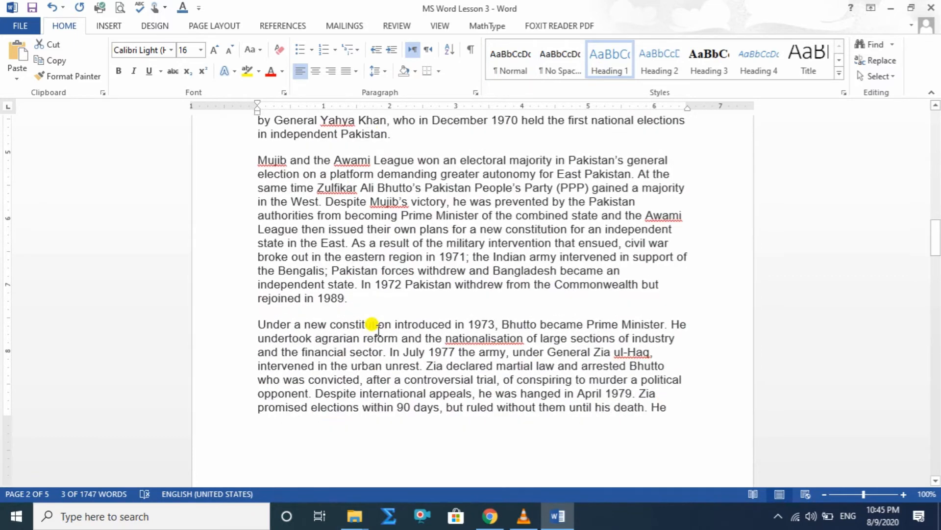
scroll(371, 359, down, 2)
drag(385, 336, 199, 325)
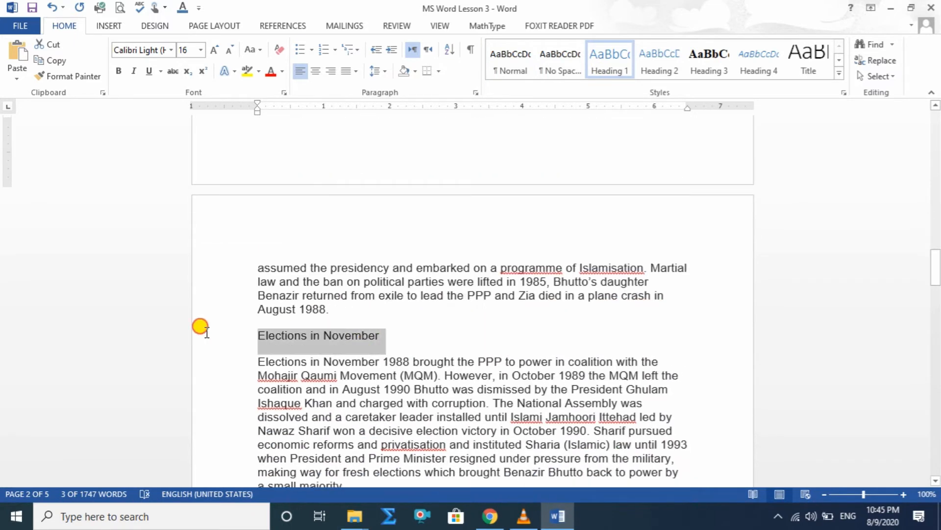
click(626, 68)
scroll(400, 368, down, 4)
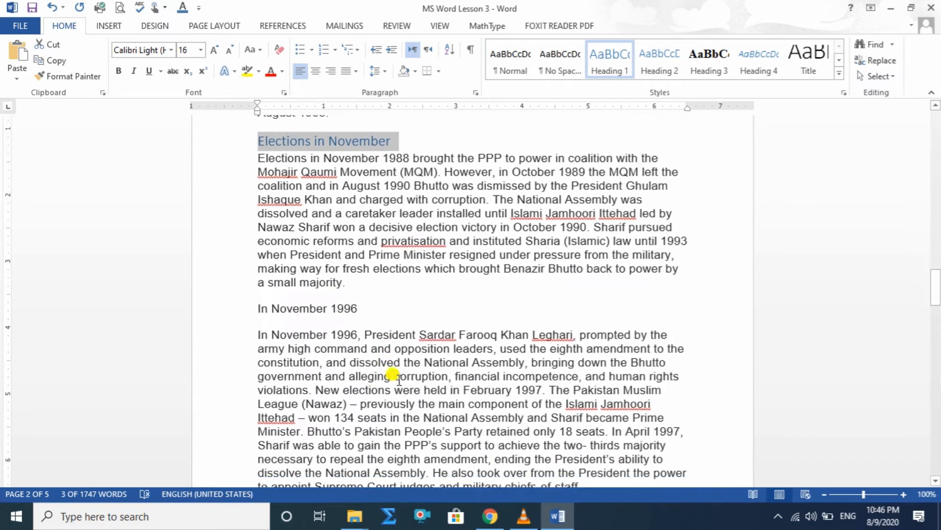
drag(363, 314, 178, 305)
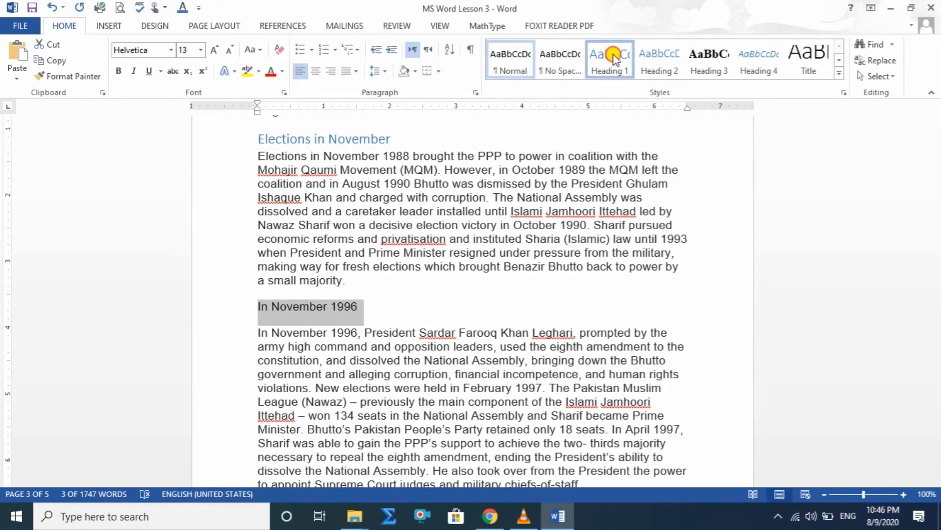
click(609, 61)
Format the lines "In October 1999" and "Kashmir" with the Heading 1 style.
scroll(398, 336, down, 3)
drag(405, 340, 211, 340)
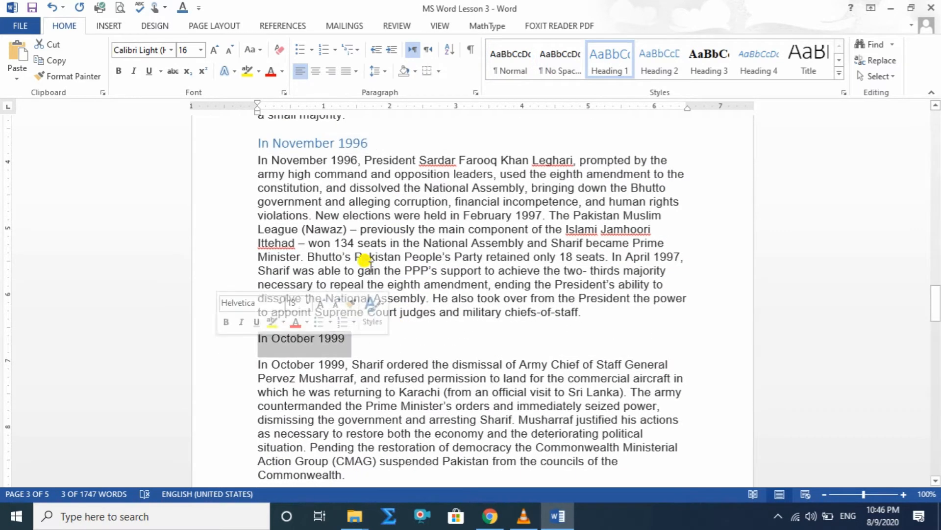
click(609, 62)
scroll(368, 353, down, 8)
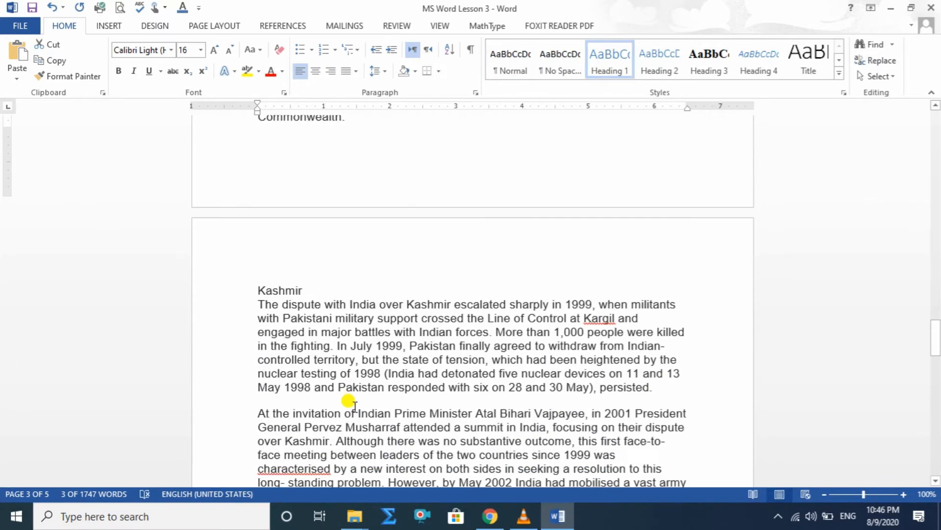
drag(312, 277, 228, 265)
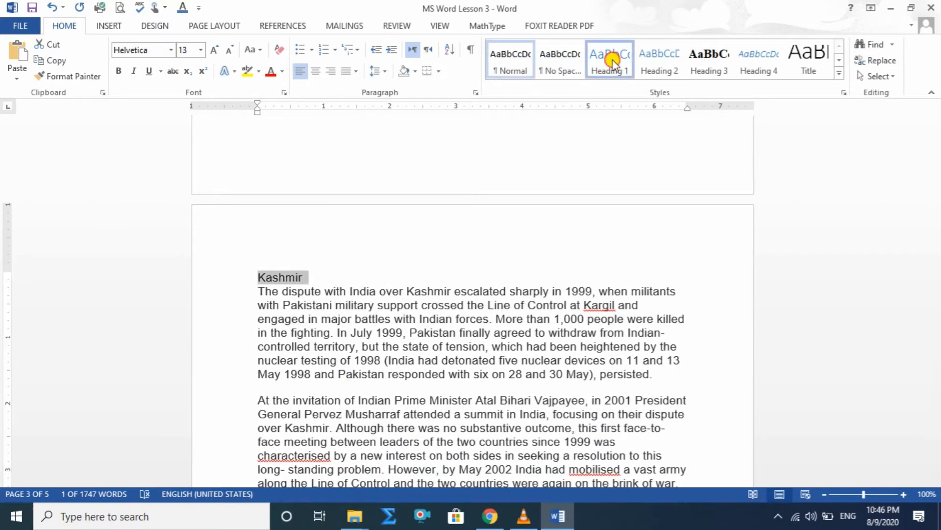
click(609, 62)
Apply the Intense Quote style to the paragraph under the "History" heading on the first page.
scroll(752, 288, up, 5)
drag(934, 314, 934, 103)
drag(258, 246, 387, 347)
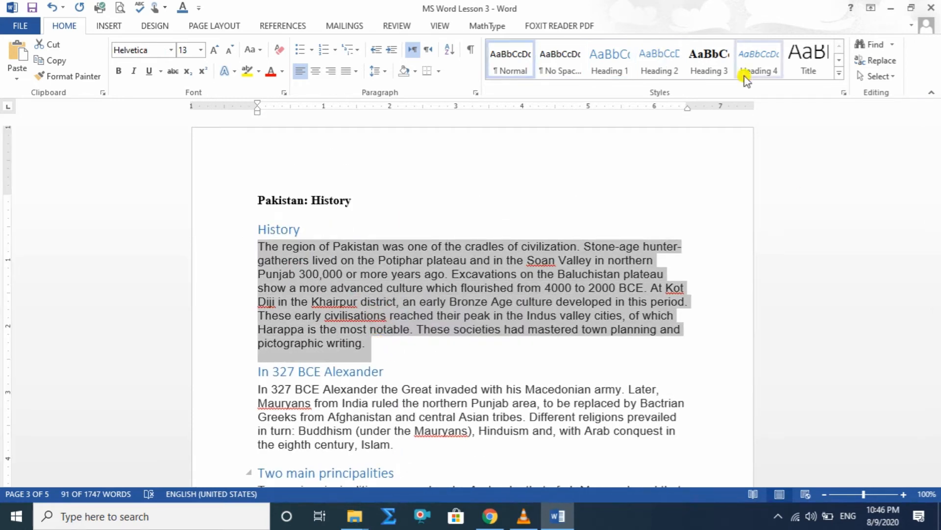
click(832, 76)
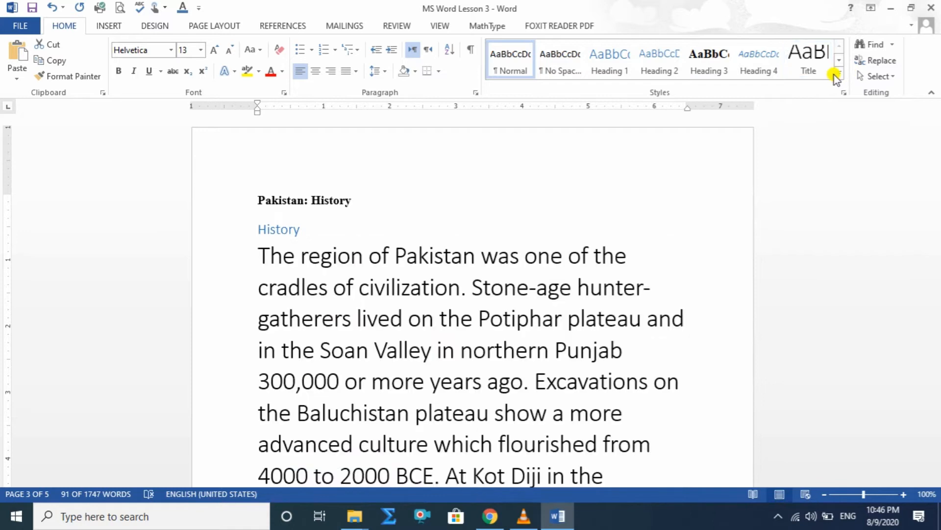
click(840, 75)
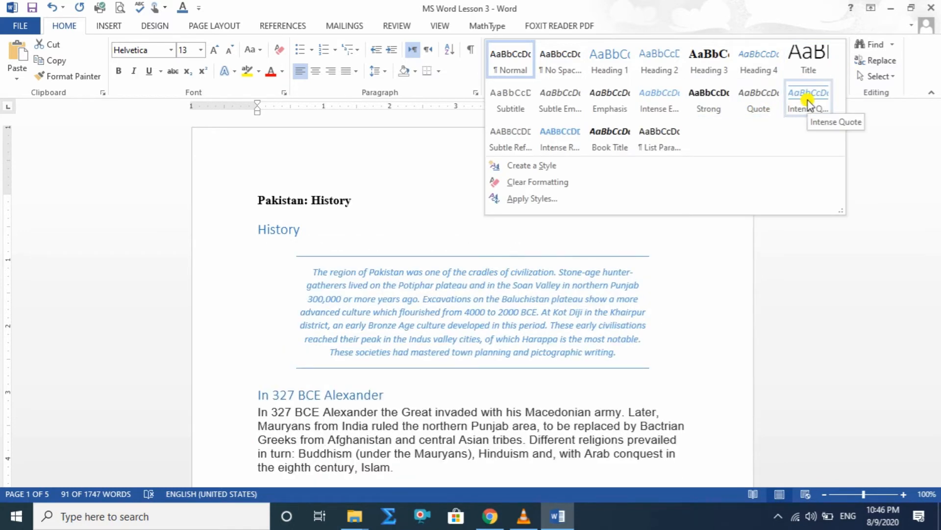
click(808, 101)
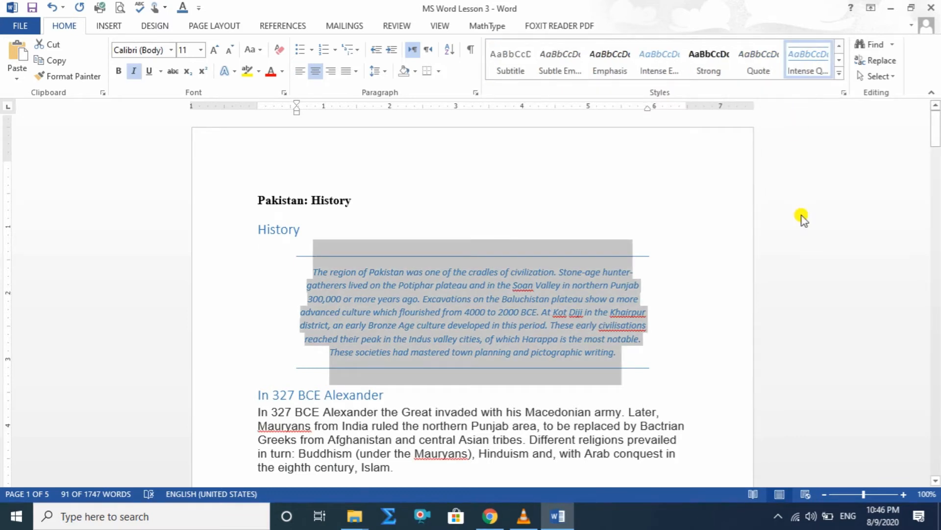
Apply the Intense Quote style to the paragraphs under "In 327 BCE Alexander" and "Two main principalities".
scroll(687, 240, down, 3)
drag(250, 303, 317, 369)
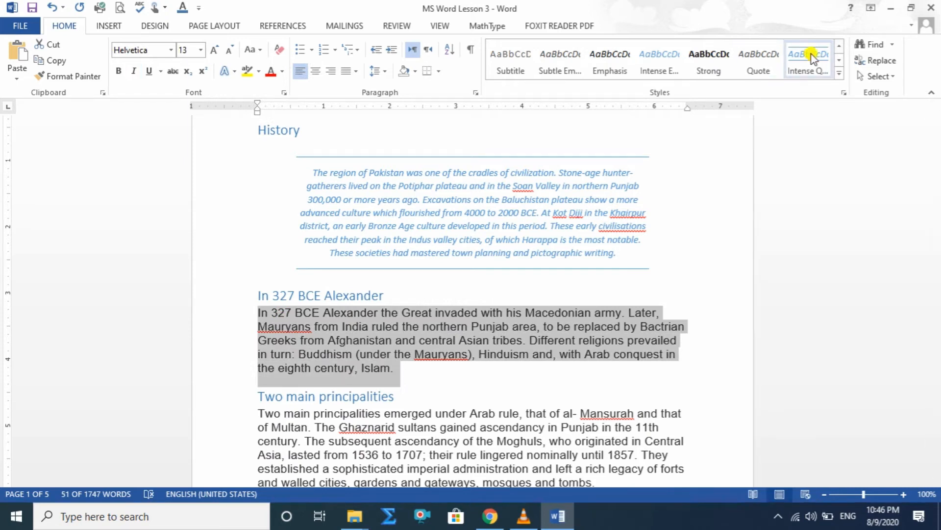
click(811, 57)
scroll(540, 288, down, 5)
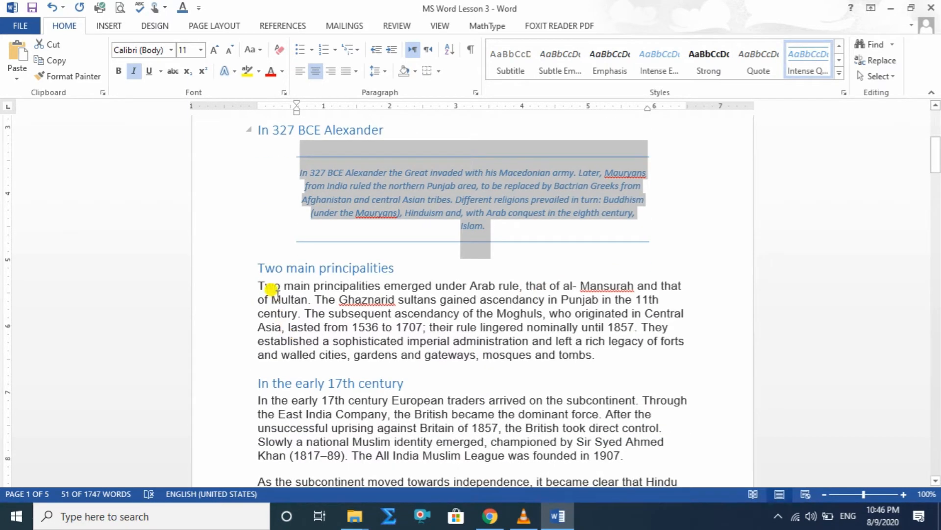
drag(259, 283, 648, 358)
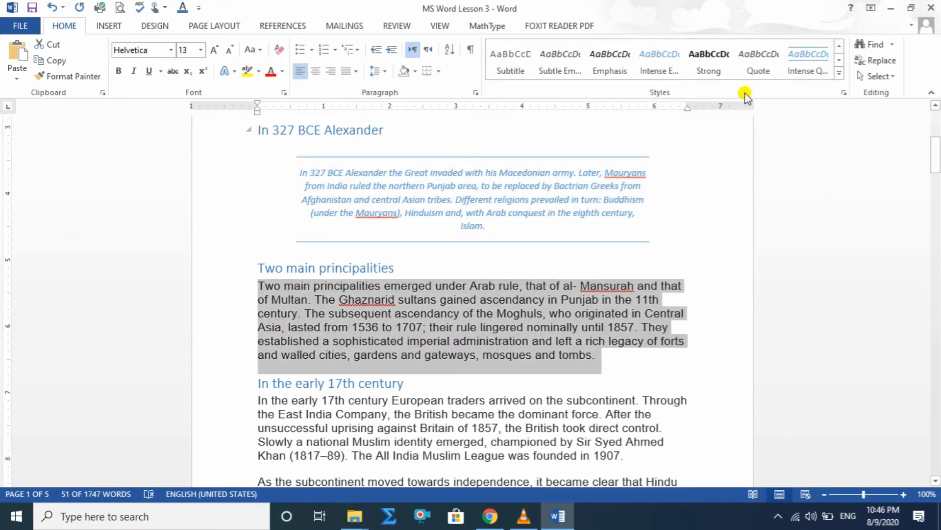
click(805, 61)
Apply the Intense Quote style to the paragraph under "In the early 17th century" and the one beginning "As the subcontinent moved towards independence".
scroll(502, 286, down, 5)
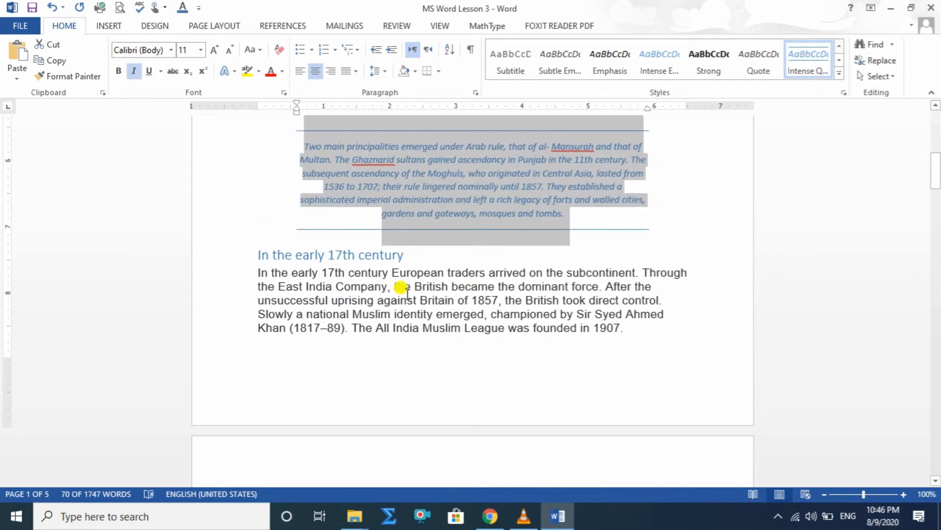
click(258, 267)
drag(259, 267, 638, 326)
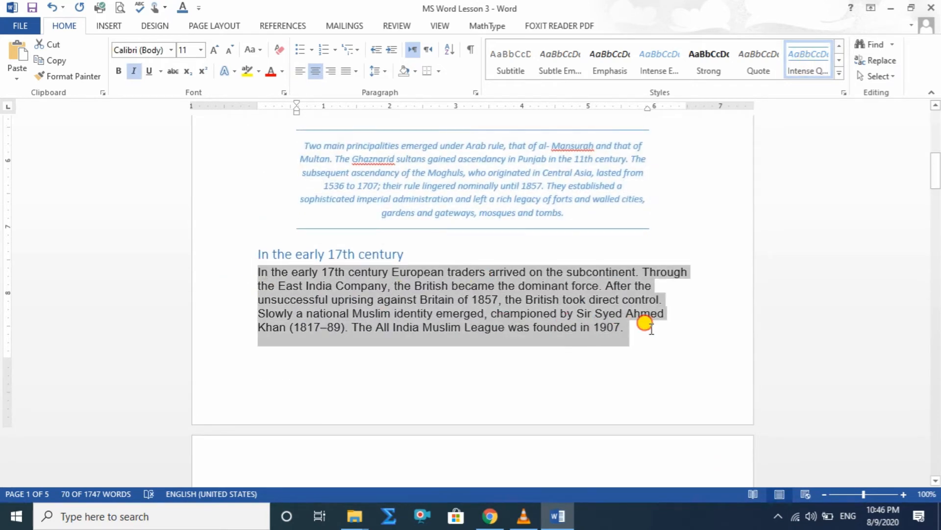
click(804, 60)
scroll(448, 297, down, 6)
drag(257, 261, 654, 303)
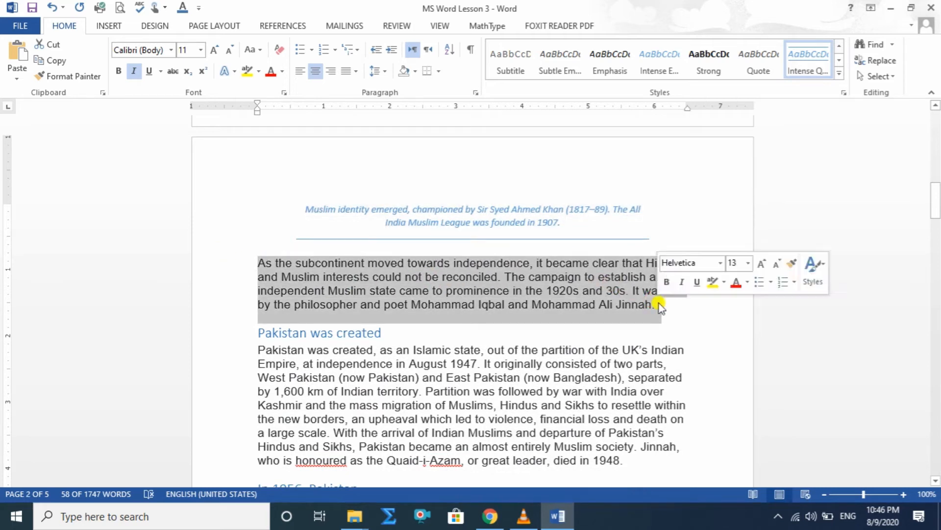
click(785, 70)
Apply the Intense Quote style to the paragraphs under the headings "Pakistan was created" and "In 1956, Pakistan".
scroll(417, 275, down, 2)
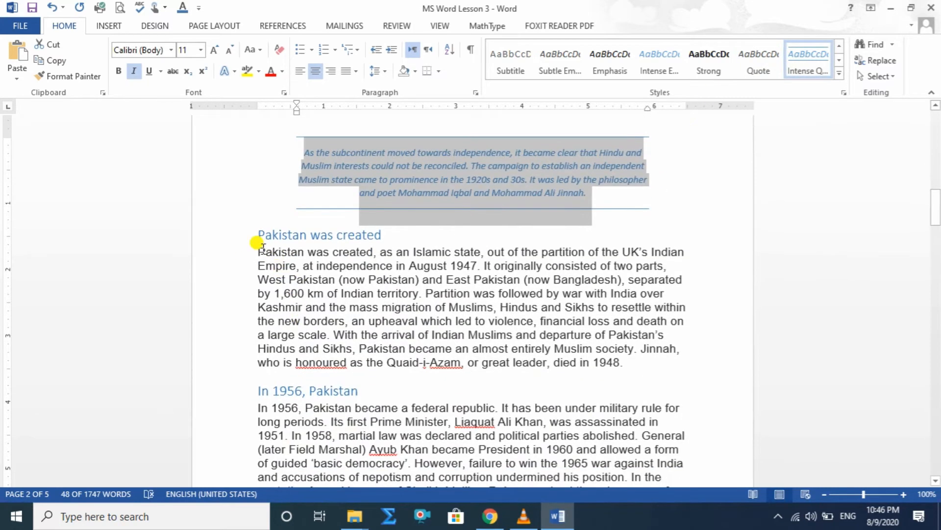
click(269, 250)
drag(269, 251, 619, 362)
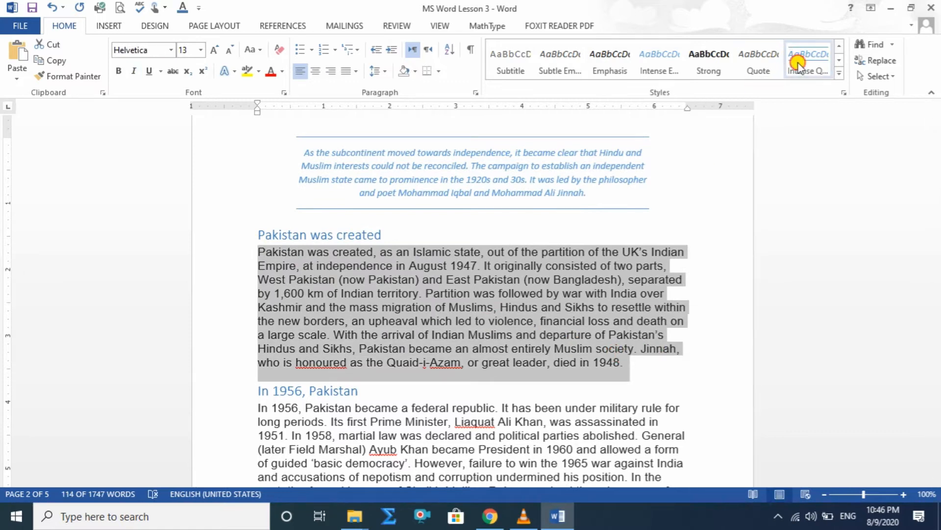
click(809, 58)
scroll(554, 255, down, 3)
drag(256, 309, 637, 427)
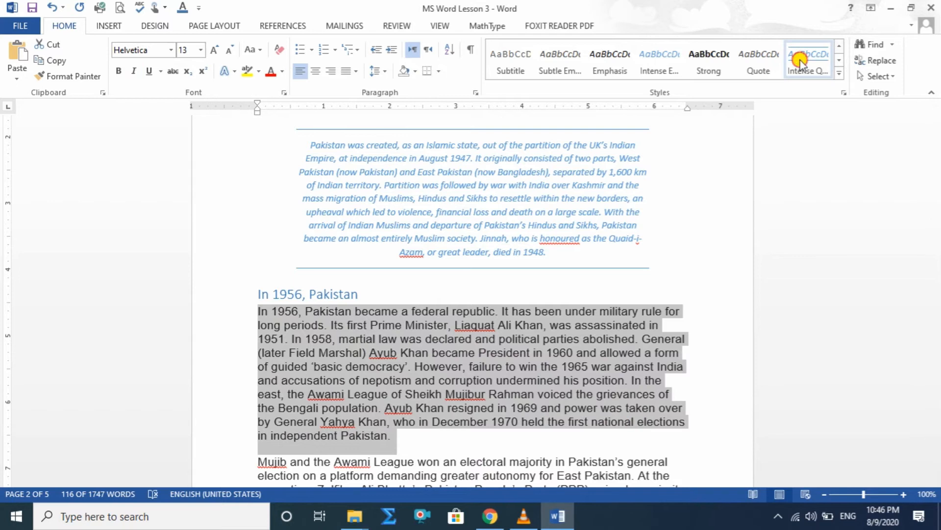
click(800, 60)
Apply the Intense Quote style to the text from "Mujib and the Awami League" through the paragraph ending "August 1988".
scroll(448, 307, down, 4)
drag(256, 309, 692, 417)
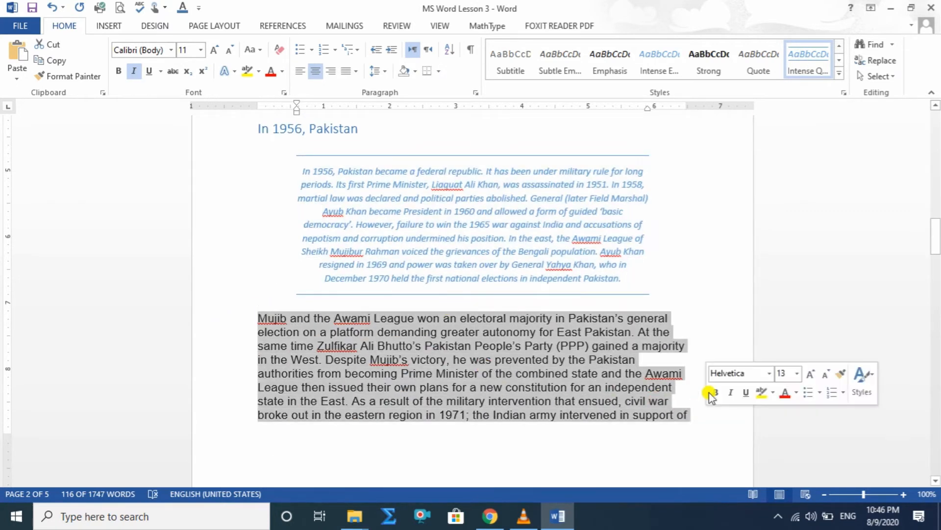
click(800, 74)
scroll(647, 353, down, 4)
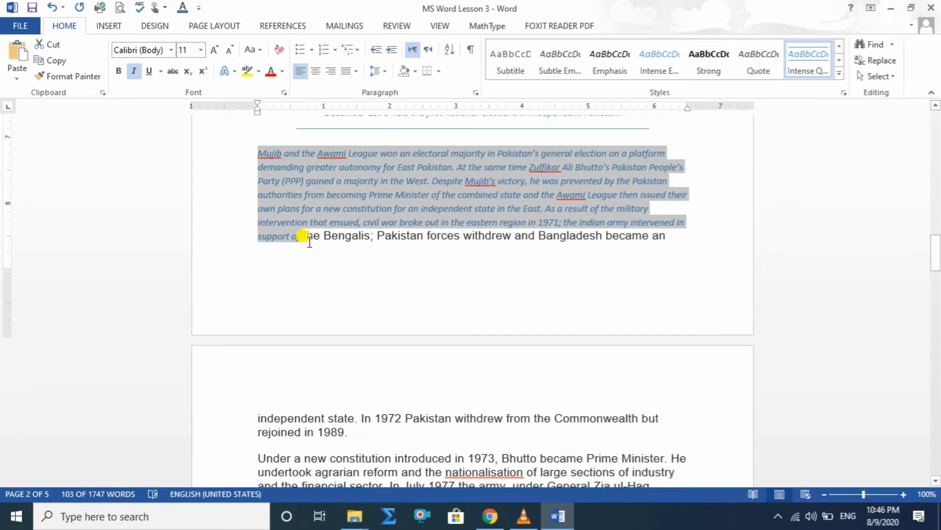
drag(305, 235, 663, 401)
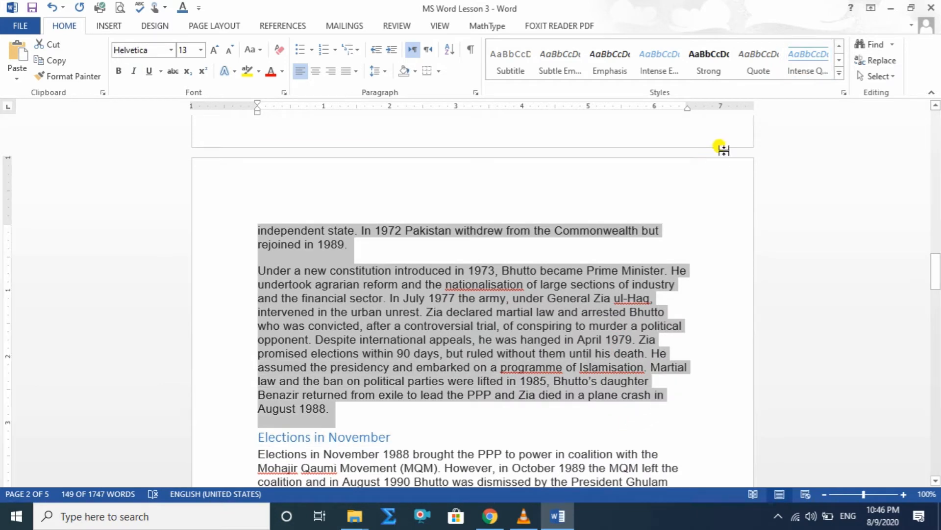
click(819, 52)
Apply the Intense Quote style to the paragraph under the "Elections in November" heading.
scroll(581, 297, down, 4)
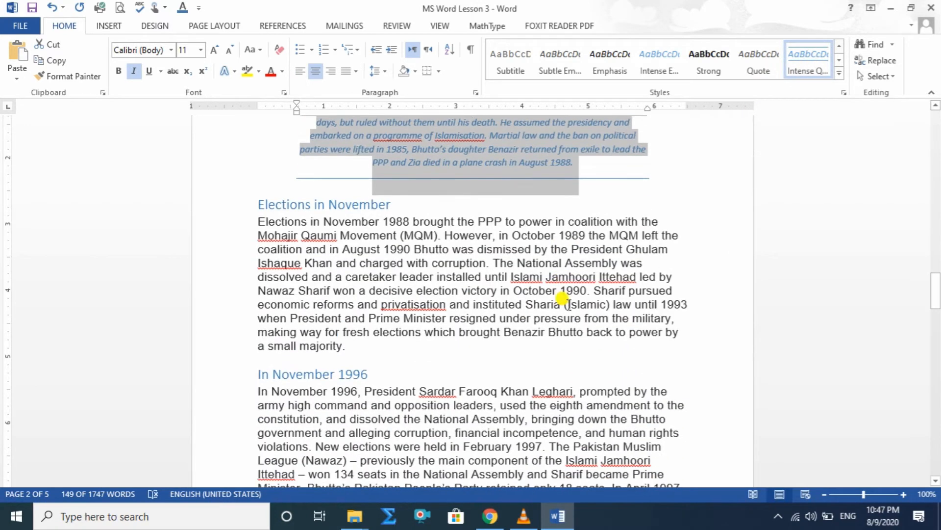
drag(255, 217, 587, 338)
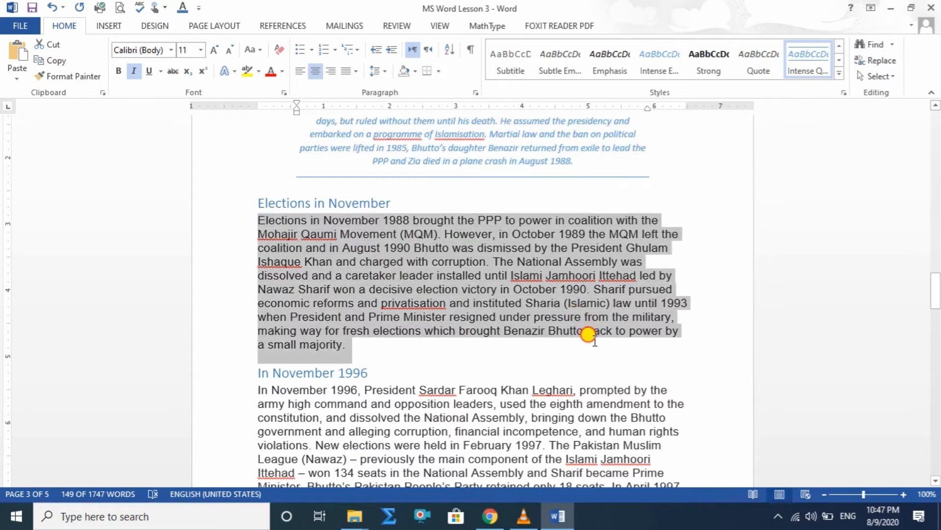
click(809, 59)
Justify the quote paragraphs under the "History" and "In 327 BCE Alexander" headings on the first page.
scroll(450, 287, up, 10)
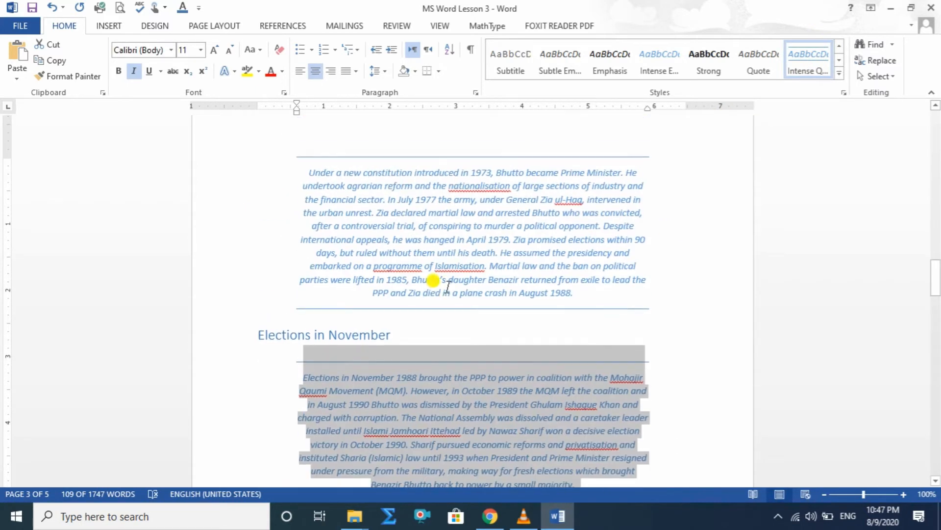
scroll(449, 287, up, 15)
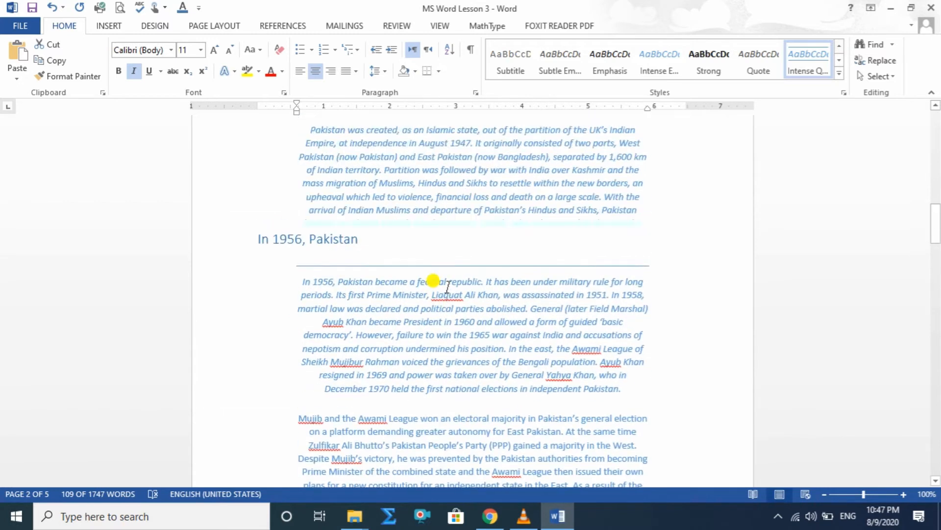
scroll(448, 287, up, 12)
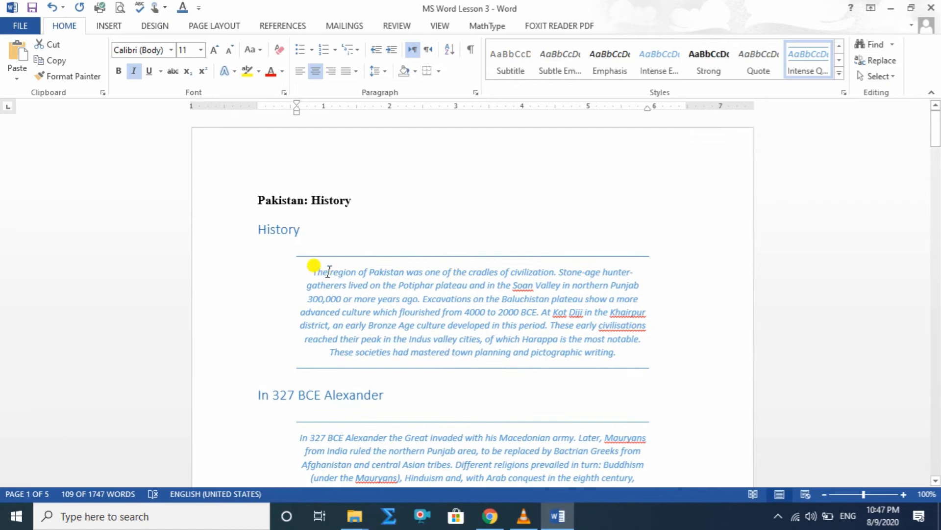
drag(313, 271, 664, 357)
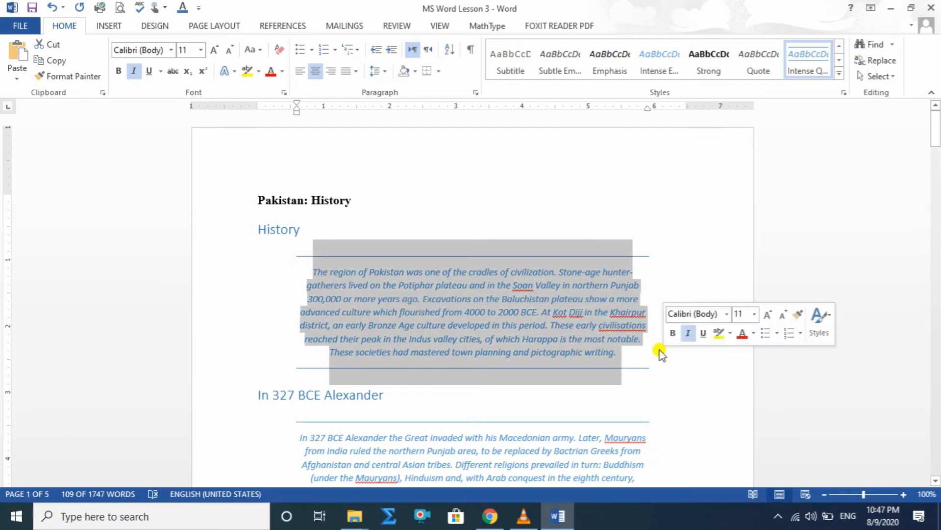
click(355, 71)
click(374, 87)
scroll(456, 315, down, 3)
drag(306, 266, 609, 324)
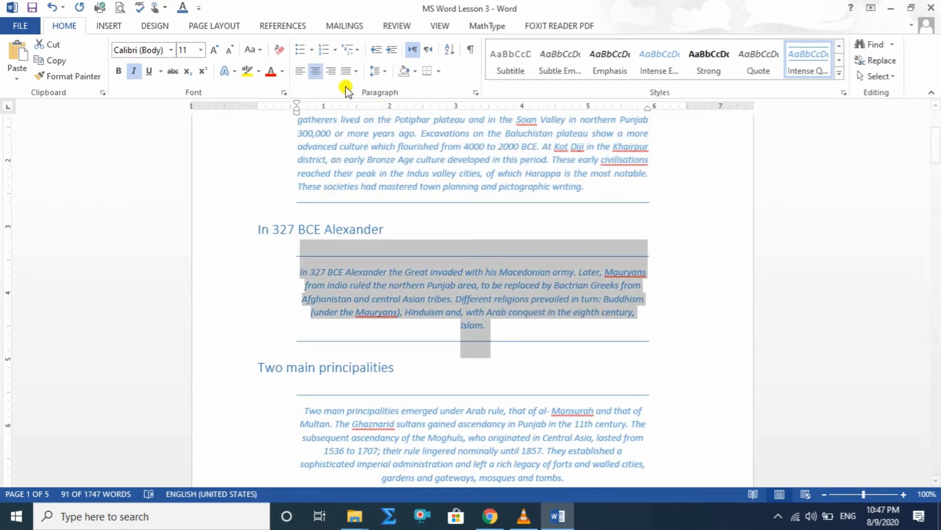
click(355, 72)
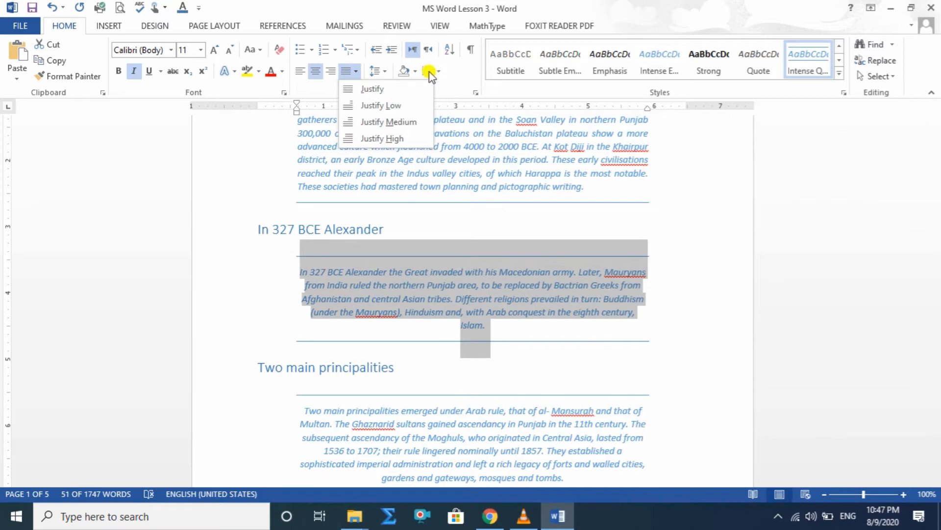
click(382, 88)
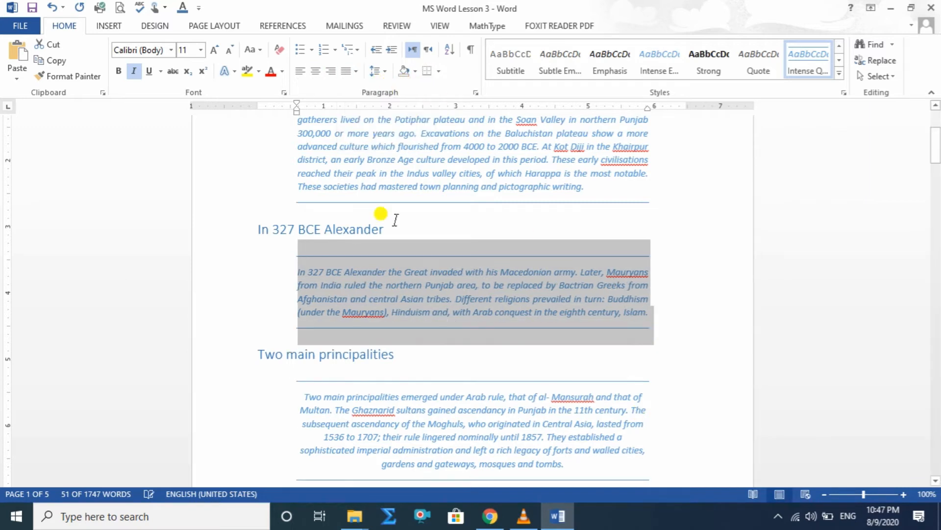
Clear all formatting from the entire document.
scroll(431, 269, up, 5)
click(211, 177)
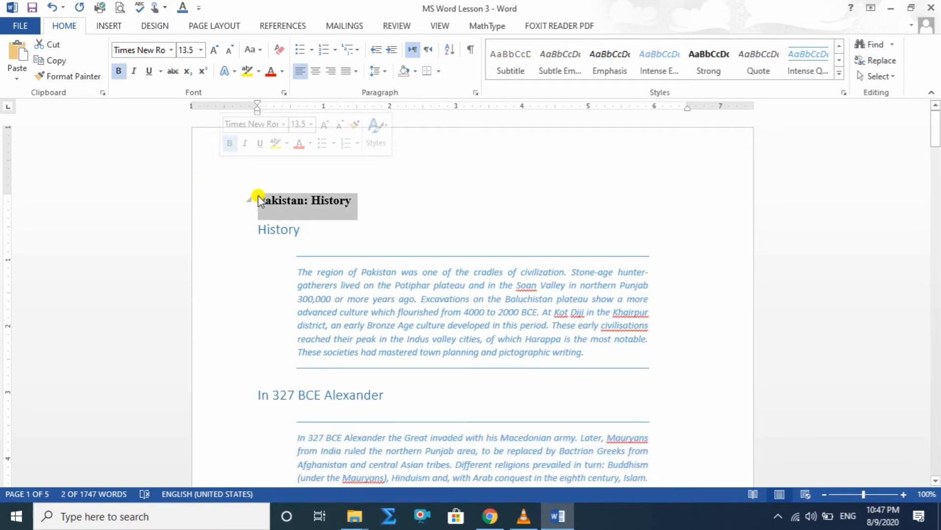
key(ctrl+a)
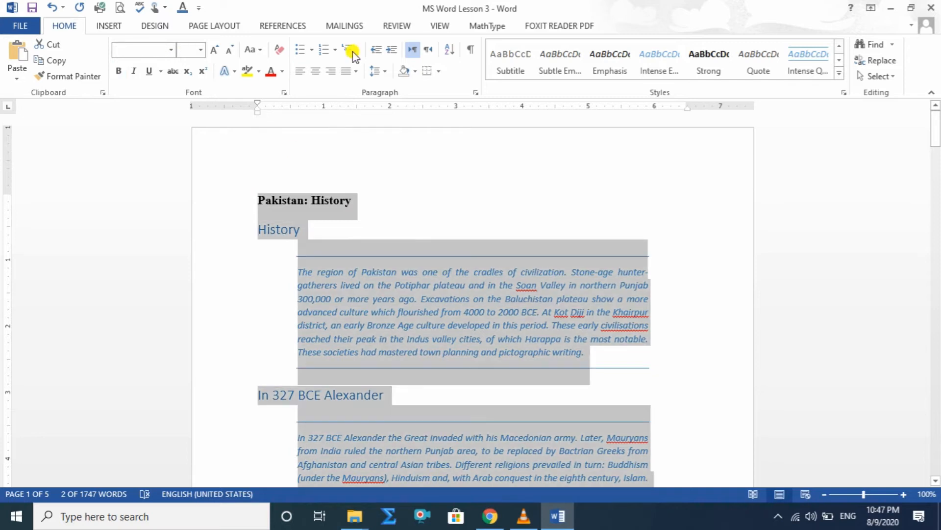
click(279, 49)
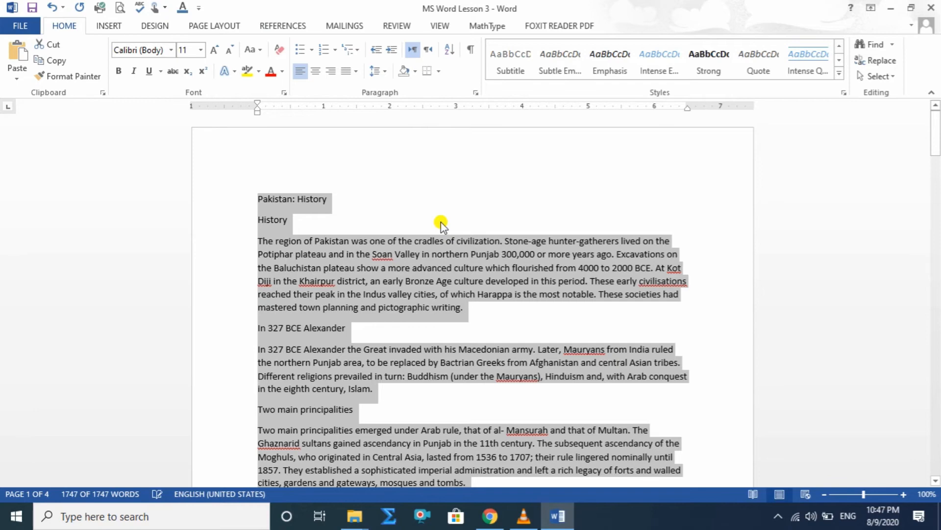
scroll(440, 223, down, 20)
scroll(441, 230, up, 20)
Center the title line "Pakistan: History" and make it bold.
click(472, 188)
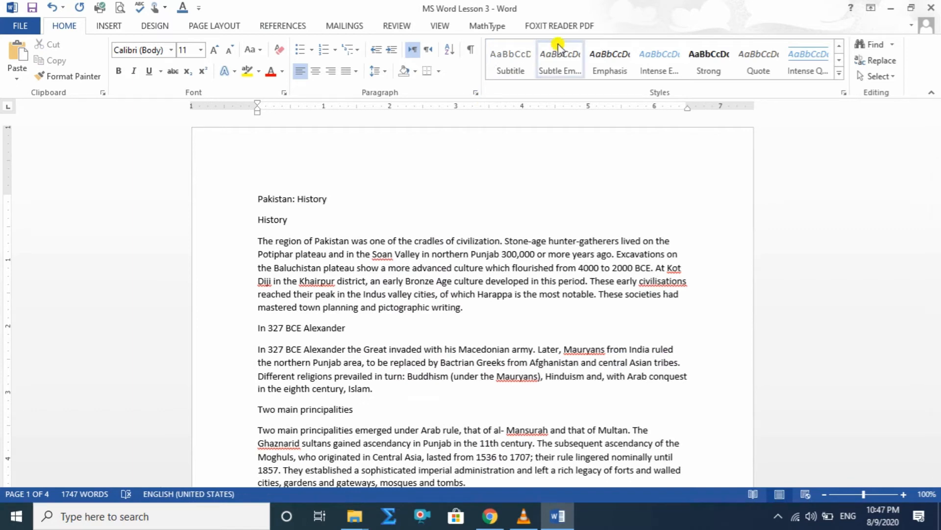
click(839, 73)
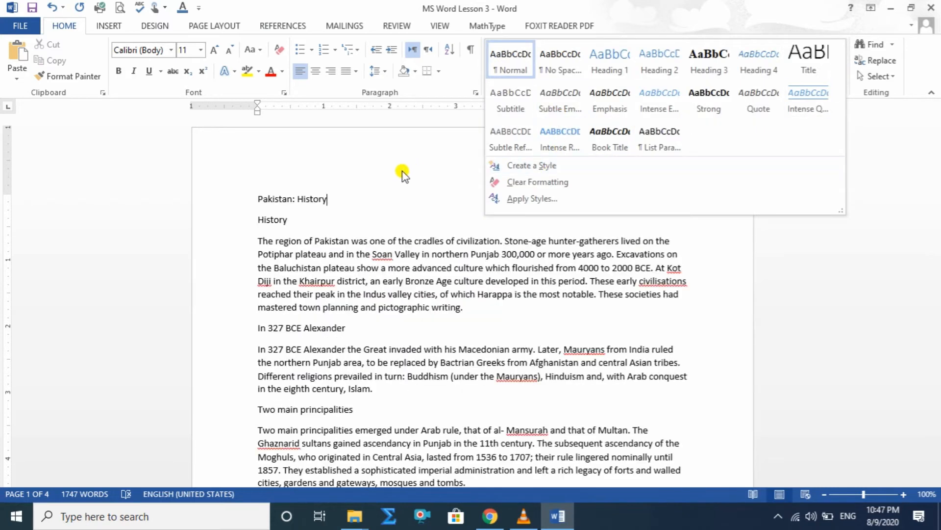
click(345, 200)
drag(338, 202, 260, 197)
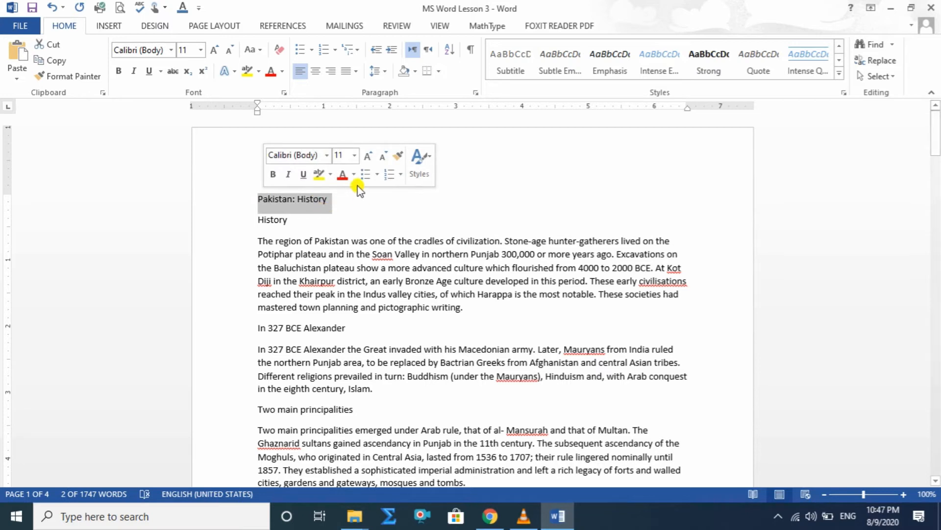
click(315, 71)
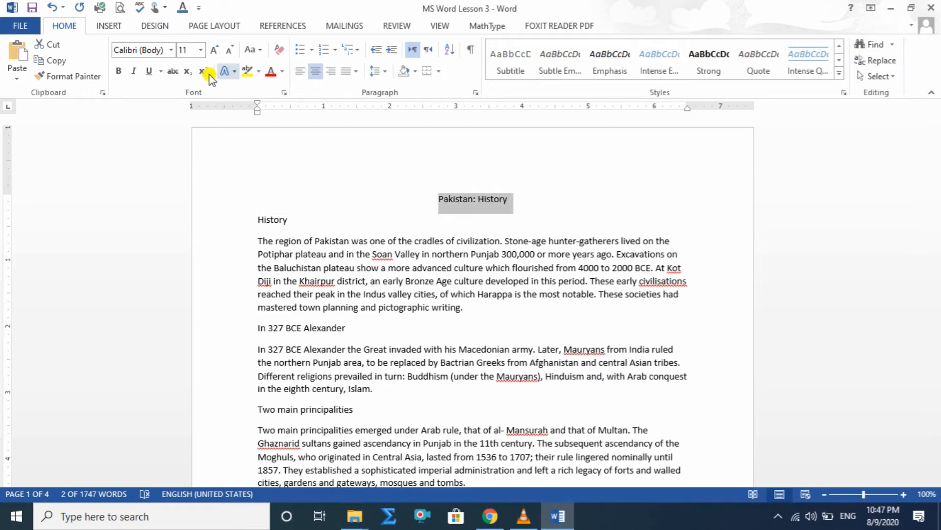
click(118, 71)
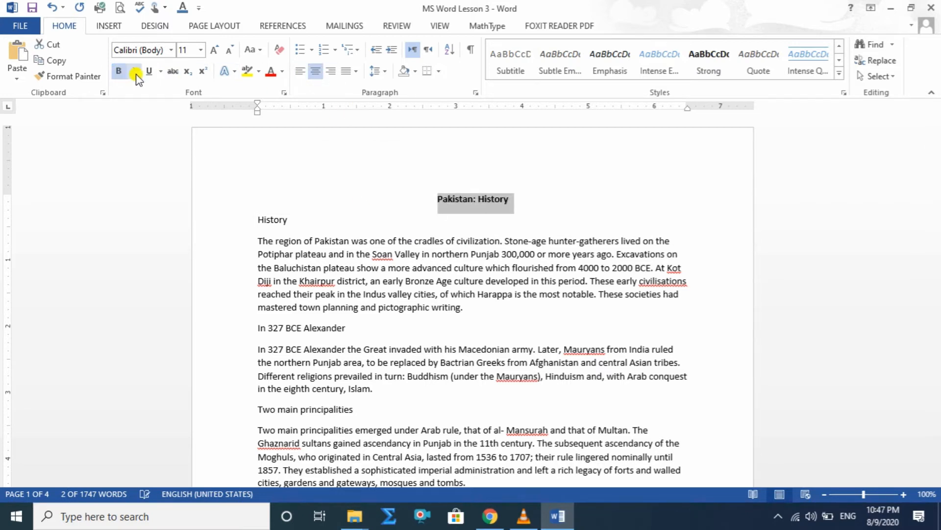
Set the title "Pakistan: History" to the Elephant font at size 36.
click(172, 49)
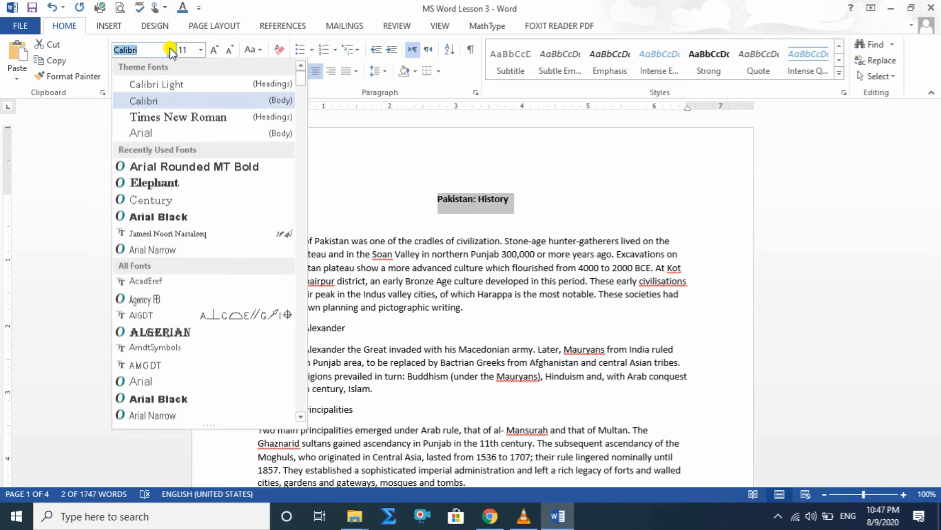
click(166, 185)
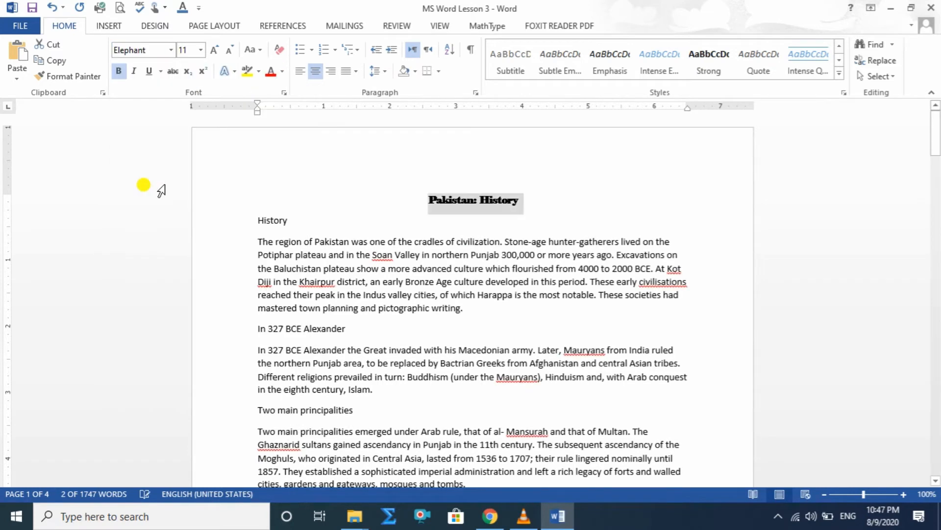
click(212, 50)
click(212, 49)
click(212, 50)
click(212, 50)
click(212, 50)
click(212, 49)
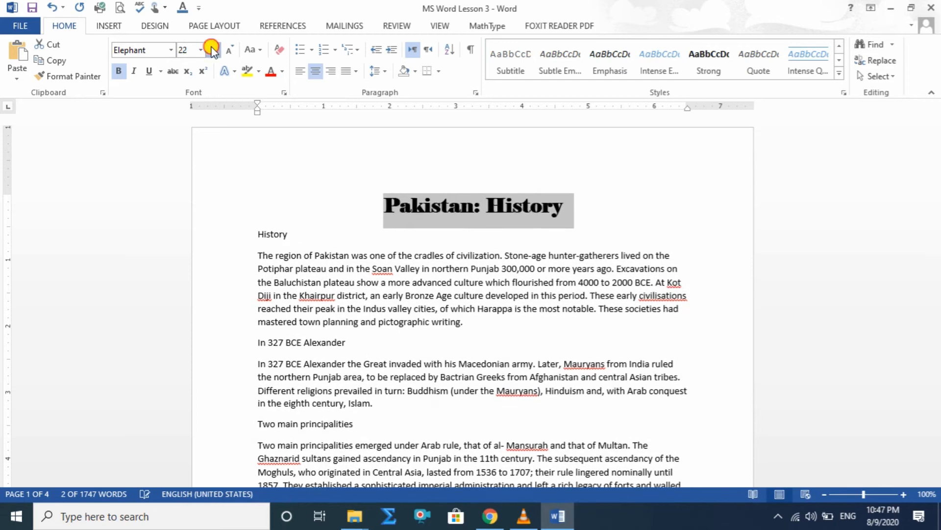
click(212, 50)
click(212, 49)
click(212, 50)
click(212, 50)
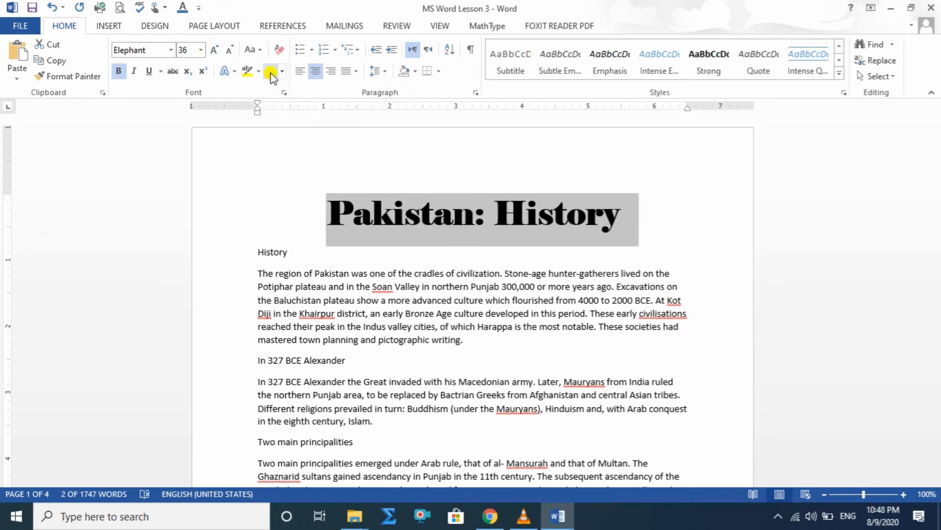
Color the title "Pakistan: History" red.
click(269, 73)
click(637, 221)
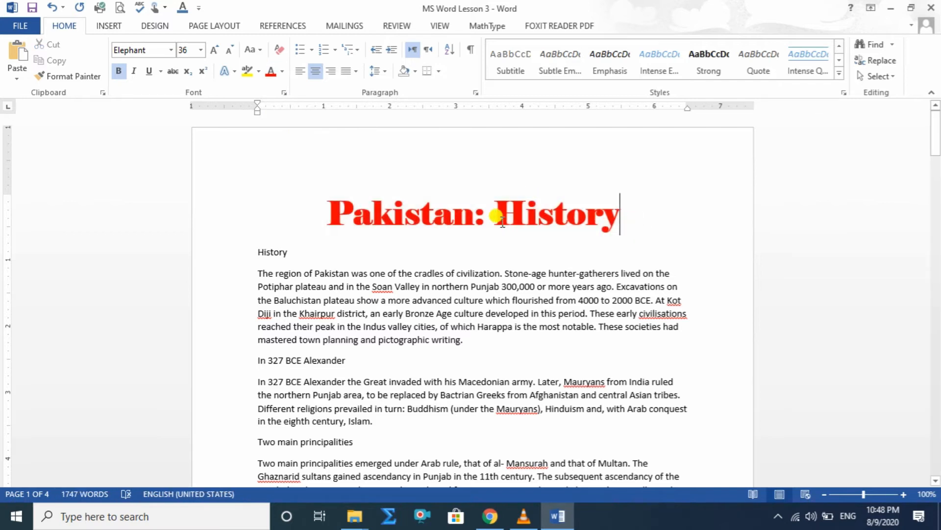
drag(334, 210, 629, 199)
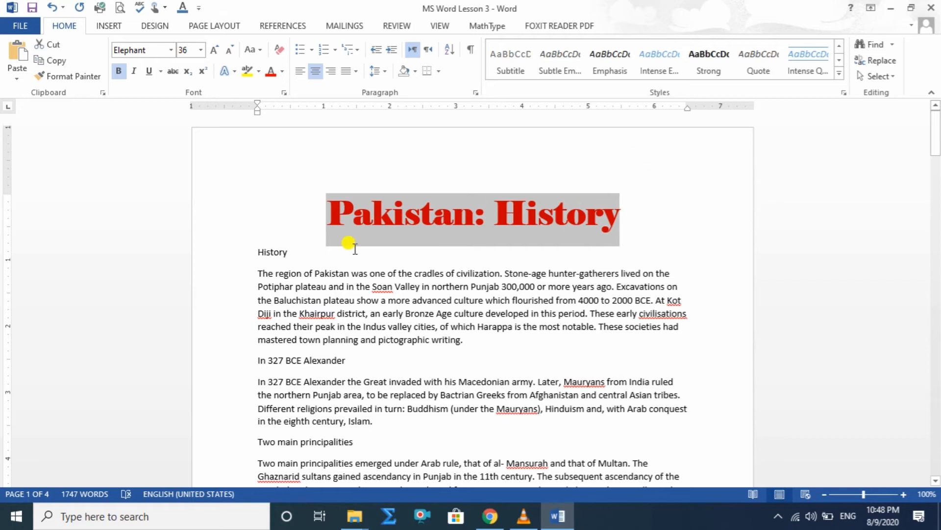
Color the "History" heading below the title deep blue using a custom font color.
drag(292, 250, 241, 251)
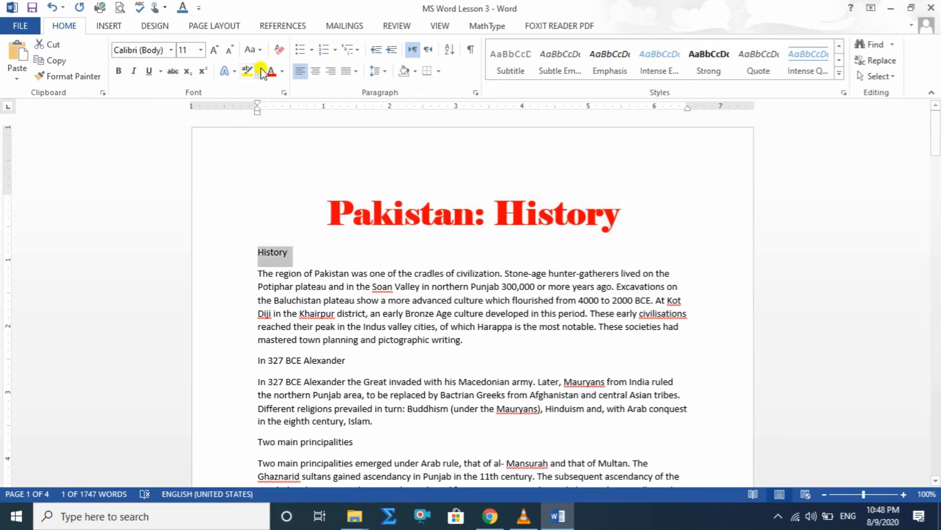
click(283, 71)
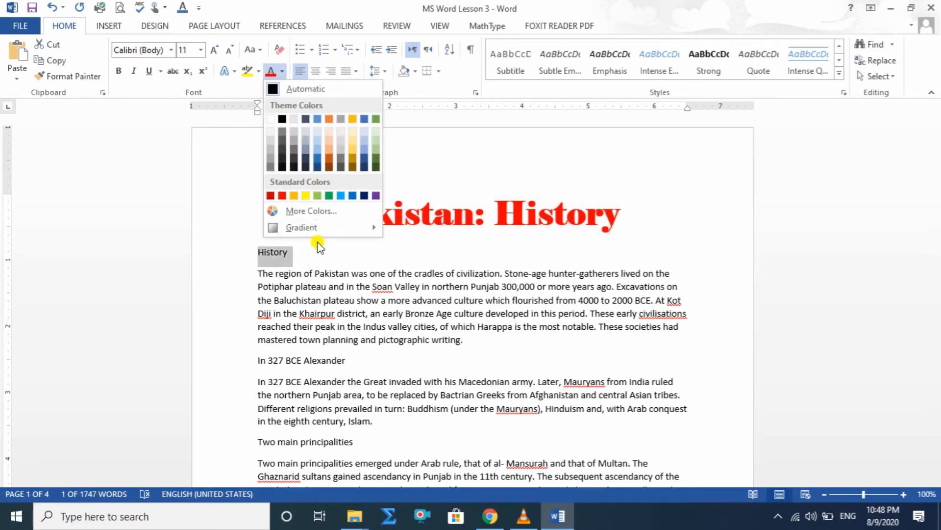
click(309, 207)
click(786, 176)
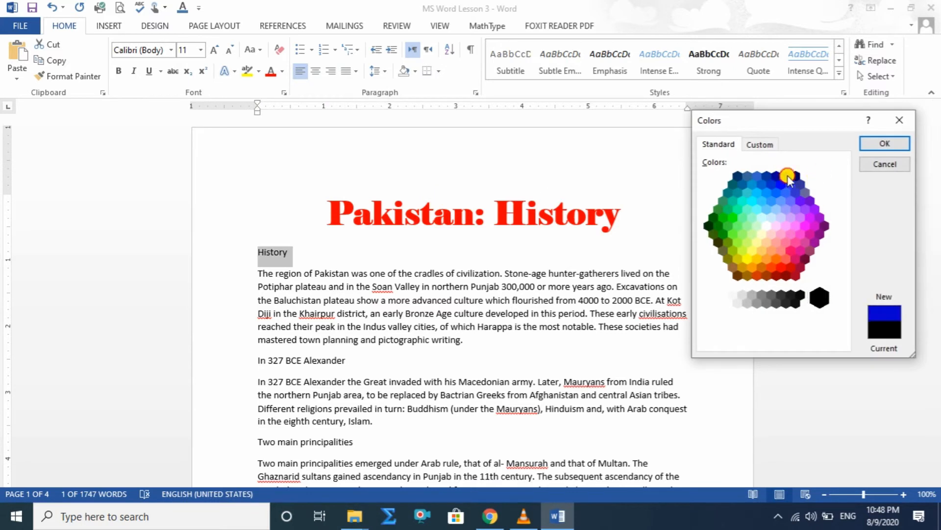
click(884, 144)
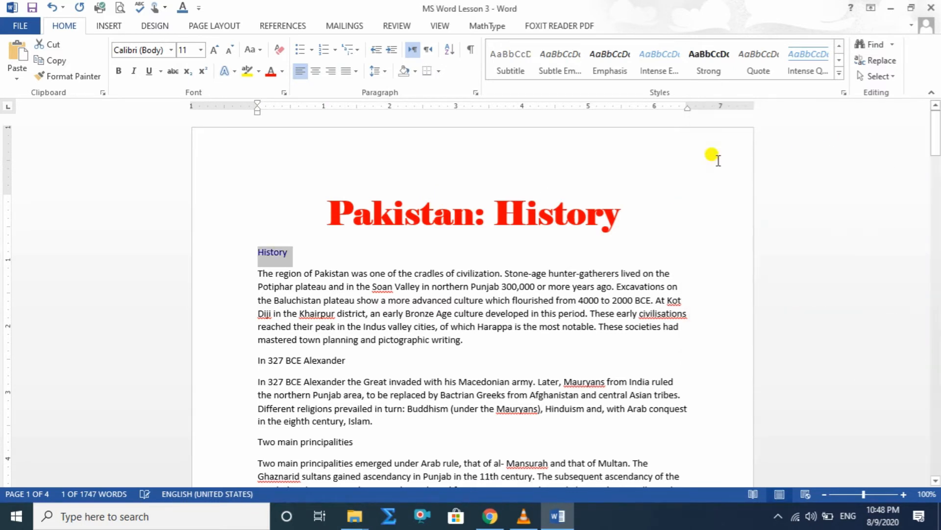
Make the "History" heading bold, in Arial Rounded MT Bold at size 20.
click(119, 71)
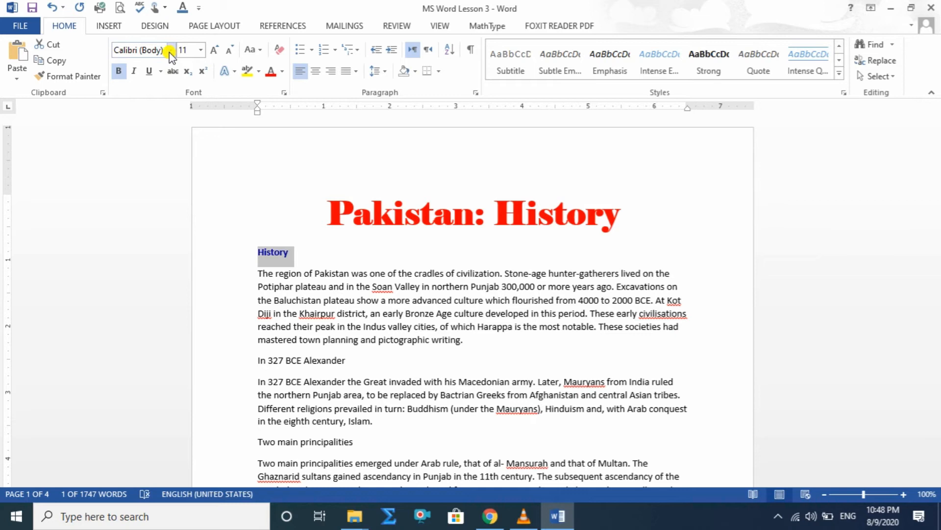
click(171, 50)
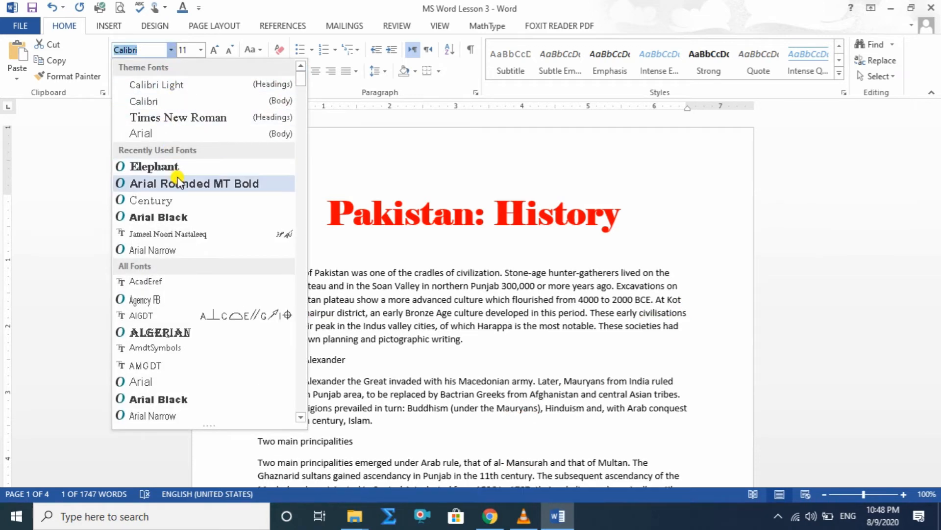
click(178, 183)
click(212, 51)
click(212, 50)
click(212, 51)
click(212, 50)
click(211, 50)
Underline and italicize the "History" heading and enlarge it to size 26.
click(150, 71)
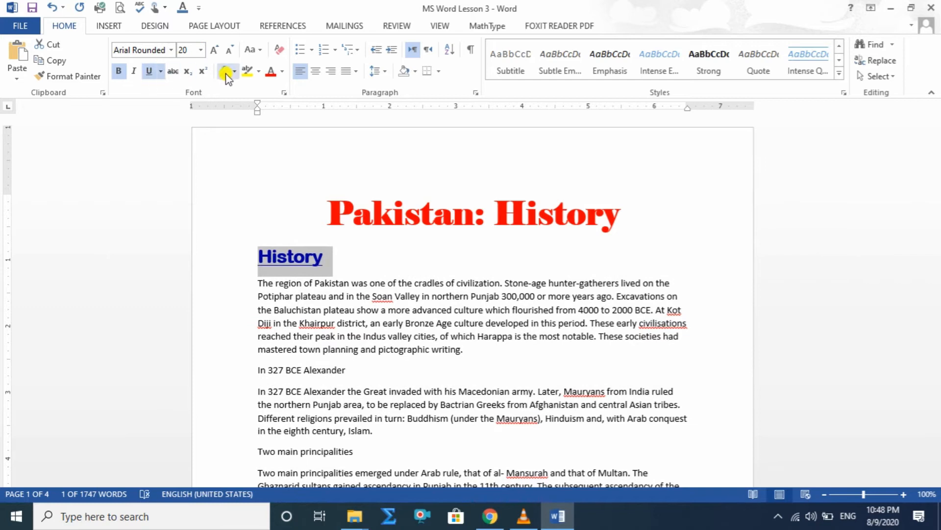
click(134, 71)
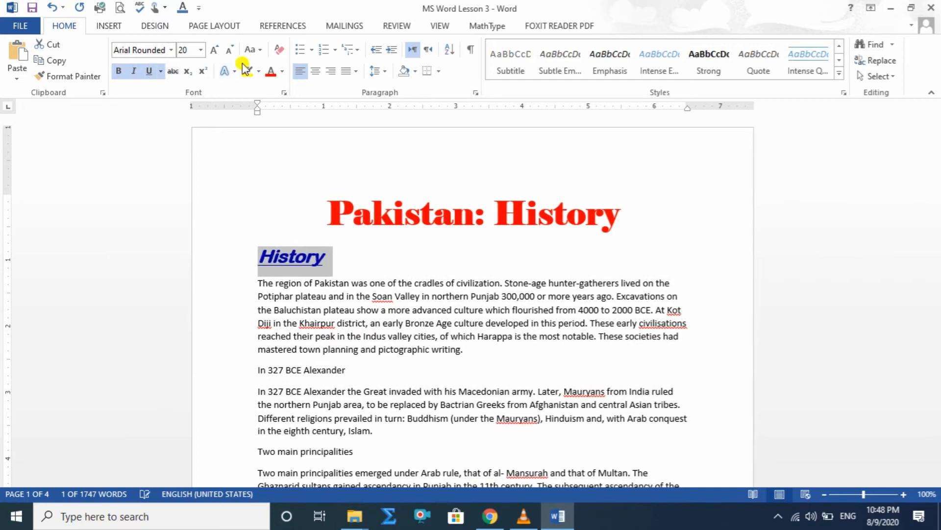
click(213, 51)
click(214, 51)
click(214, 51)
Create a new style named "Main Heading" from the formatting of the title "Pakistan: History" and check it among the available styles.
drag(337, 227, 618, 209)
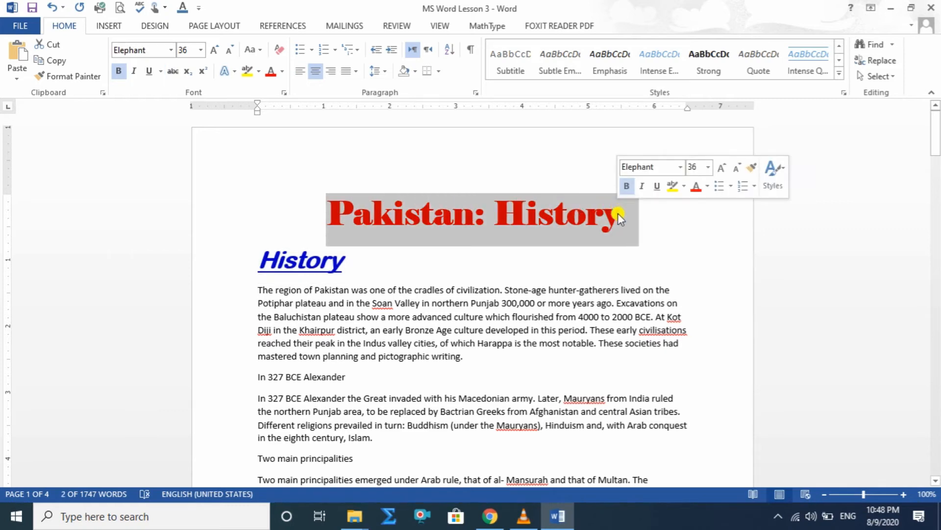
click(427, 290)
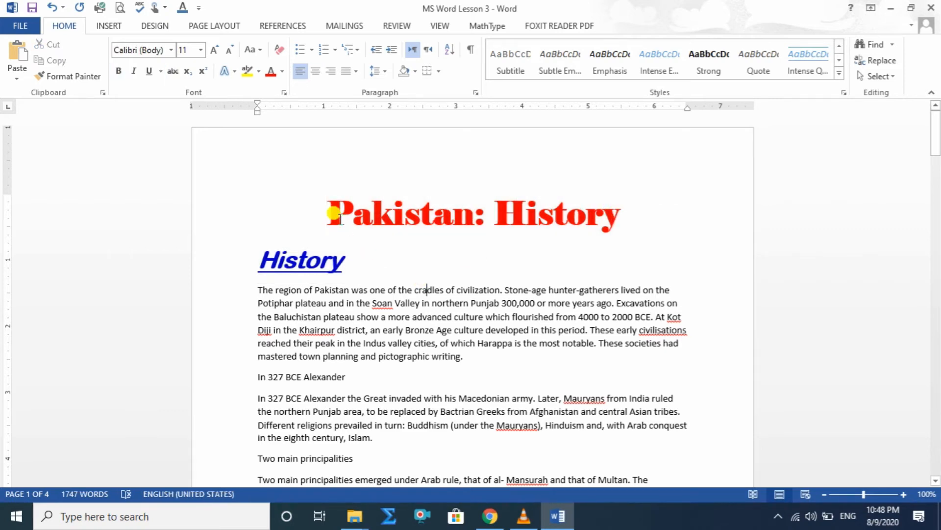
drag(335, 201, 614, 210)
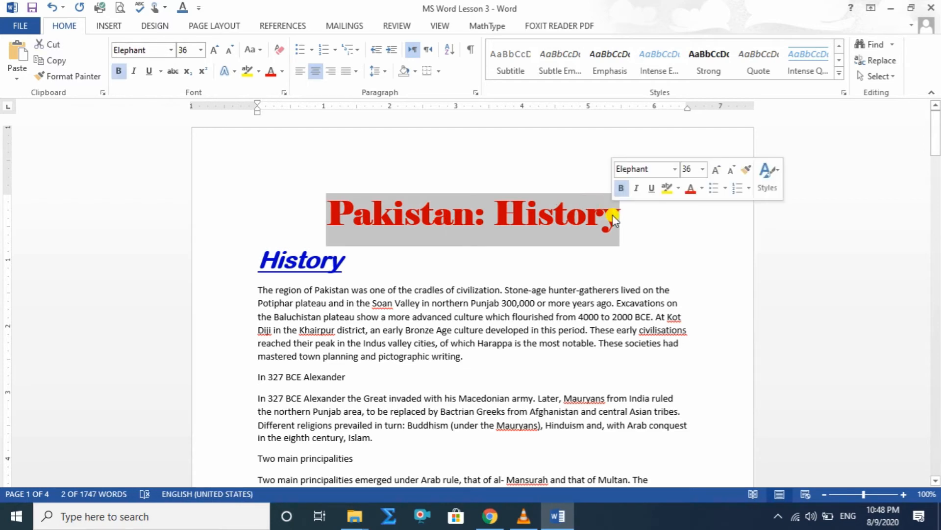
click(840, 73)
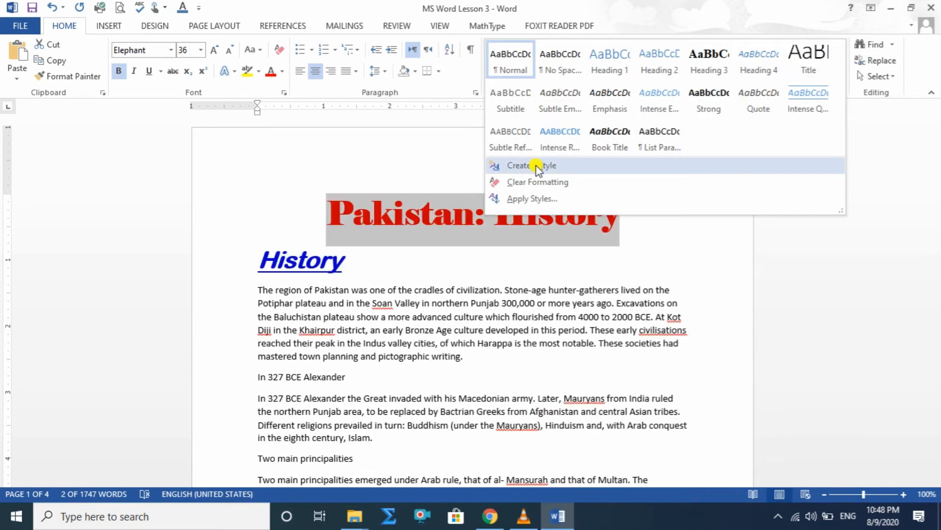
click(530, 166)
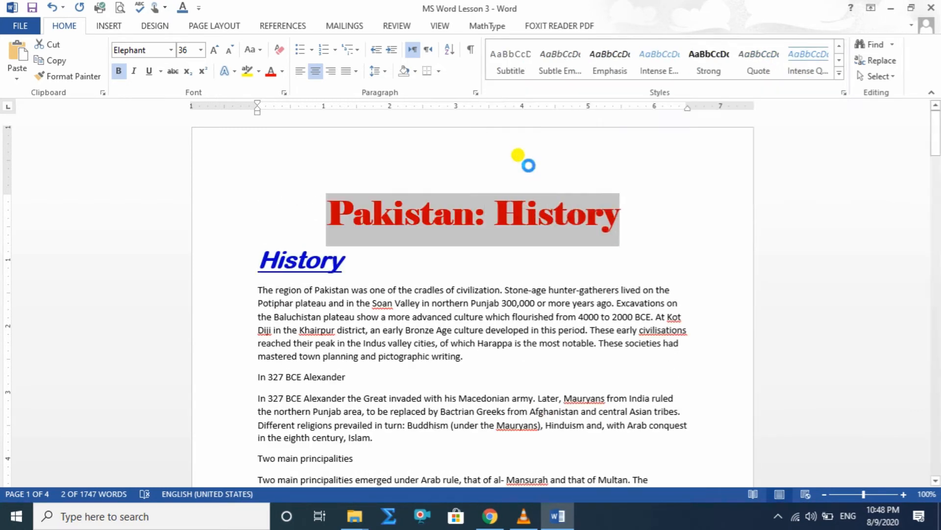
drag(503, 126, 338, 107)
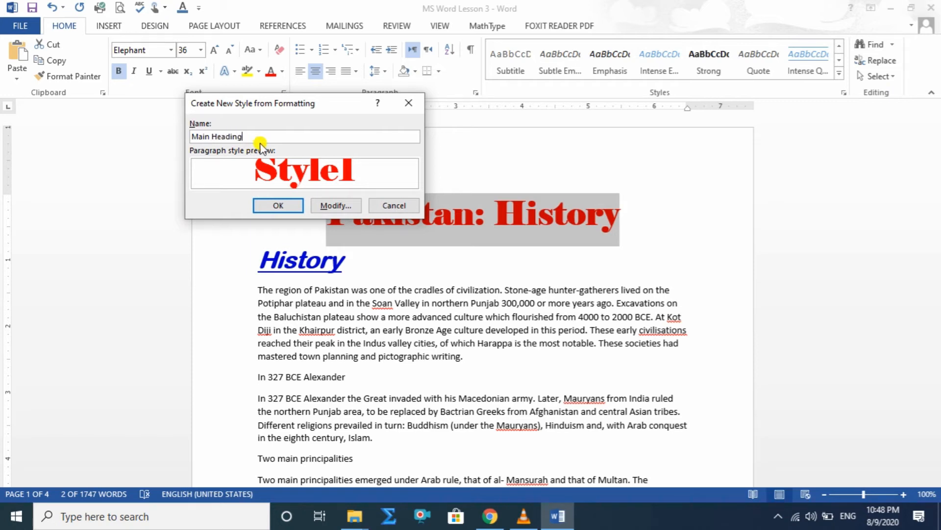
click(283, 204)
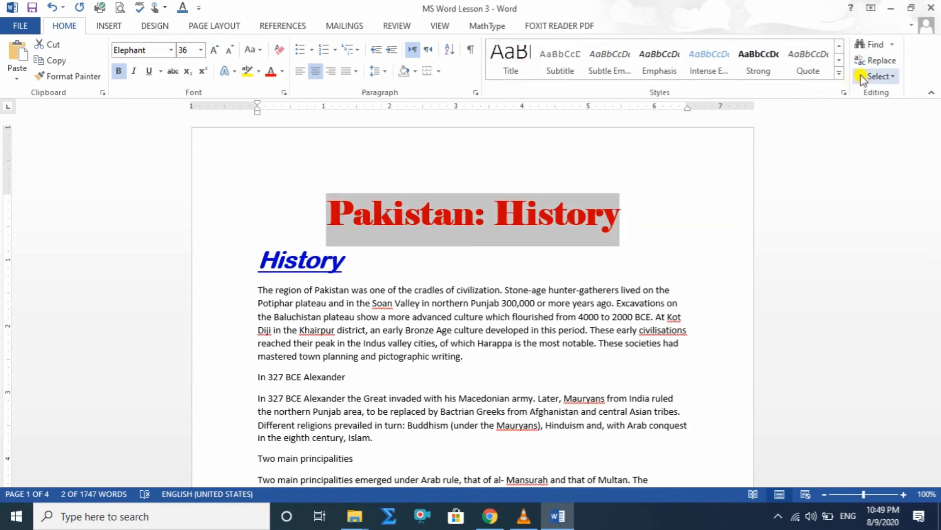
click(839, 75)
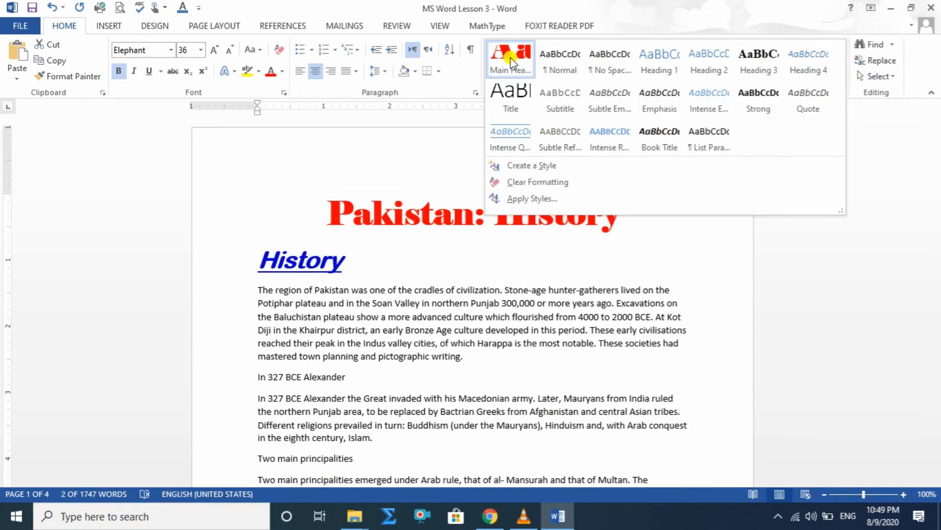
click(656, 239)
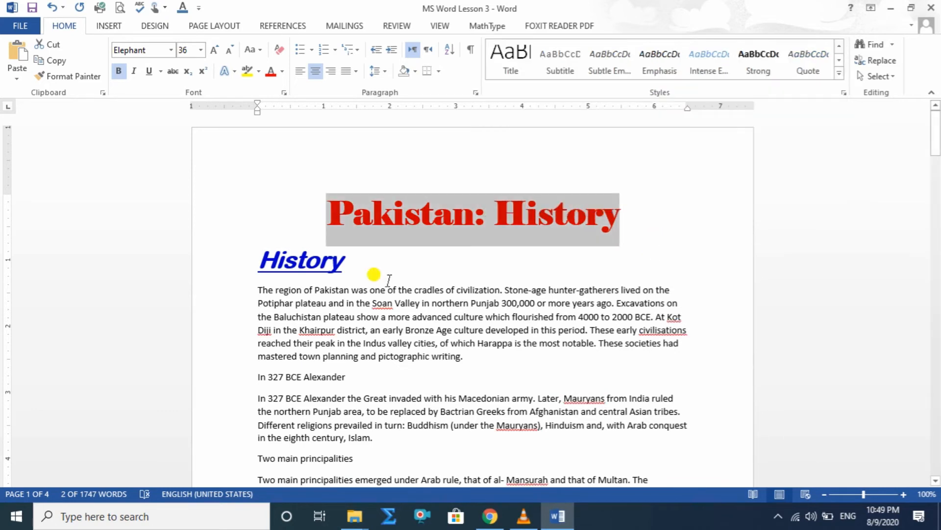
Add an arrowhead bullet to the "History" heading.
drag(354, 255, 246, 253)
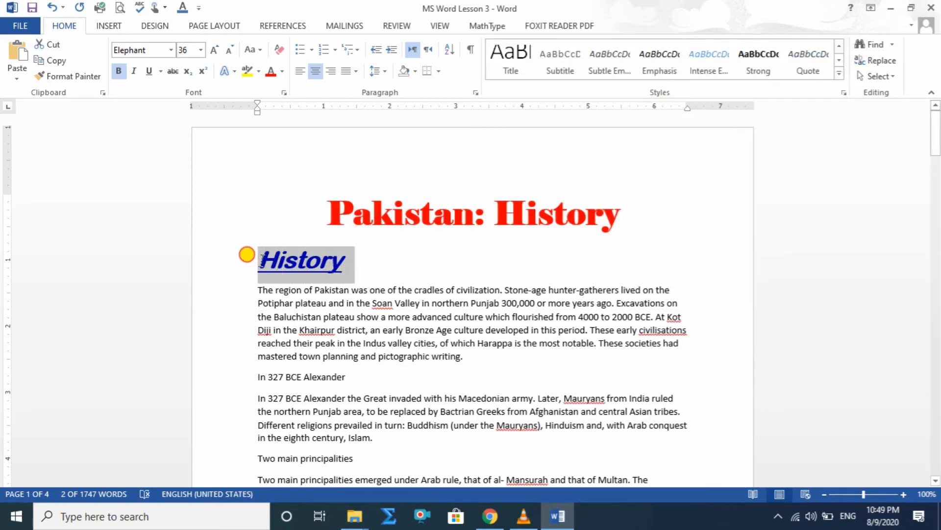
click(335, 51)
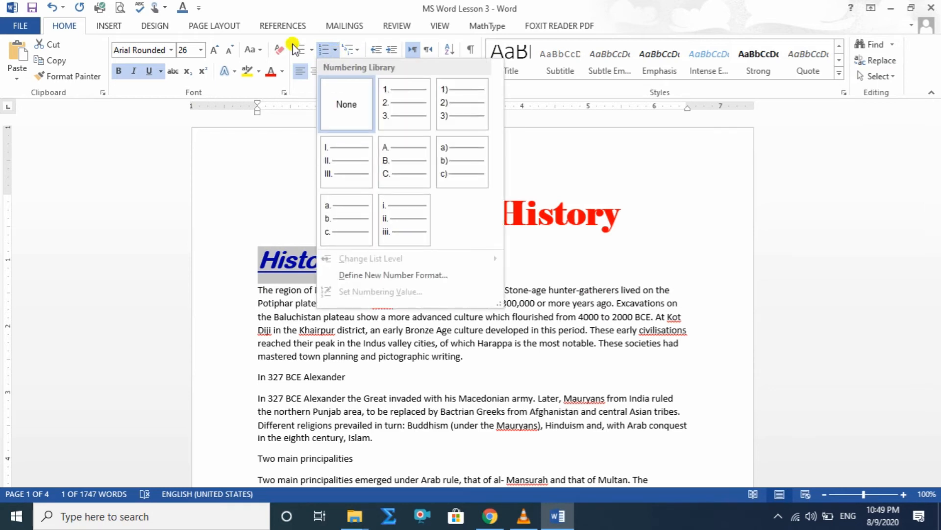
click(312, 50)
click(312, 50)
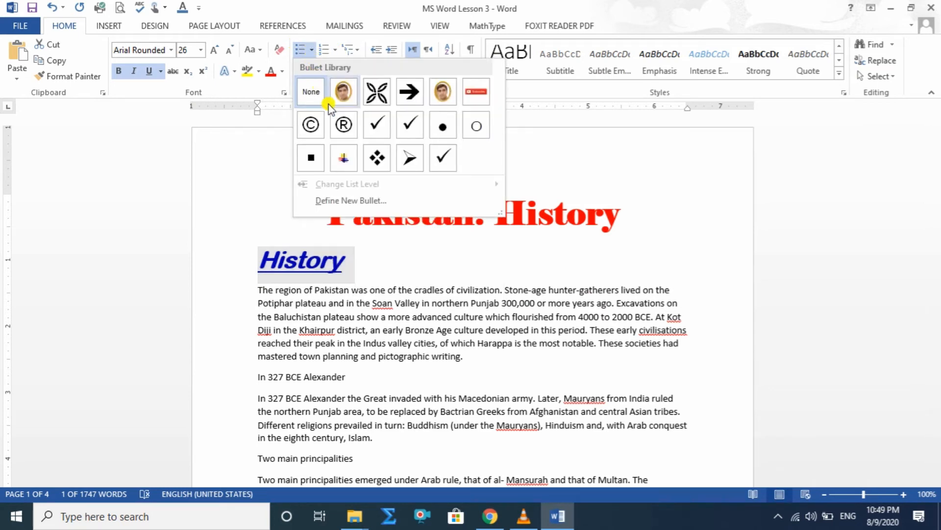
click(411, 158)
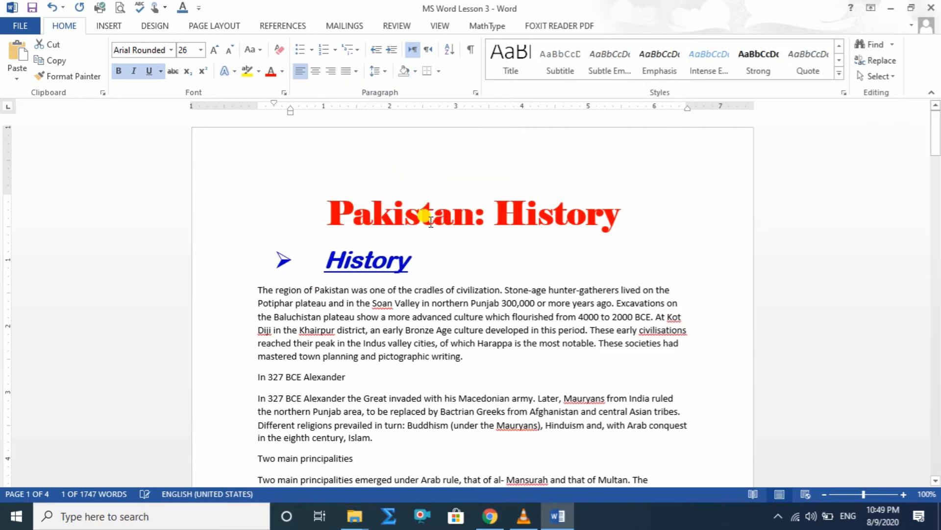
click(488, 270)
Create a new style named "Sub Heading" from the bulleted "History" heading and check it among the available styles.
drag(414, 268, 277, 265)
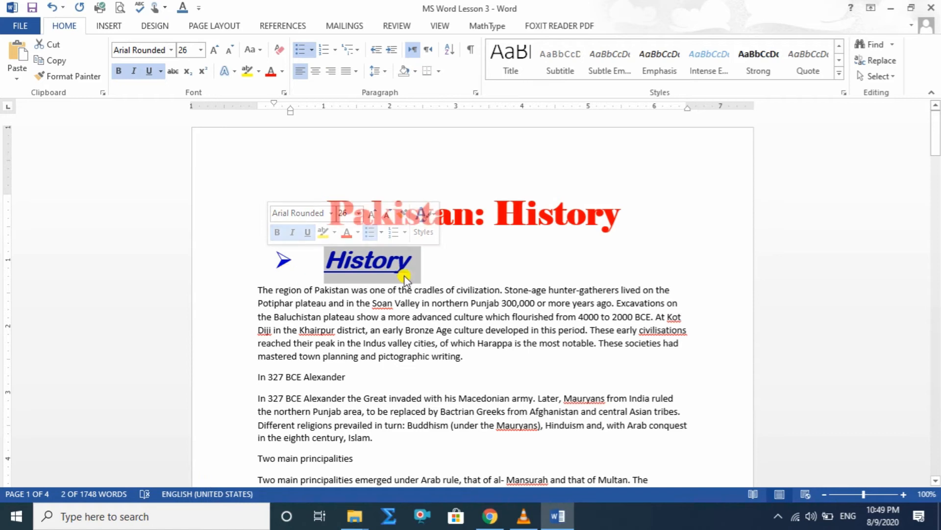
drag(441, 266, 265, 261)
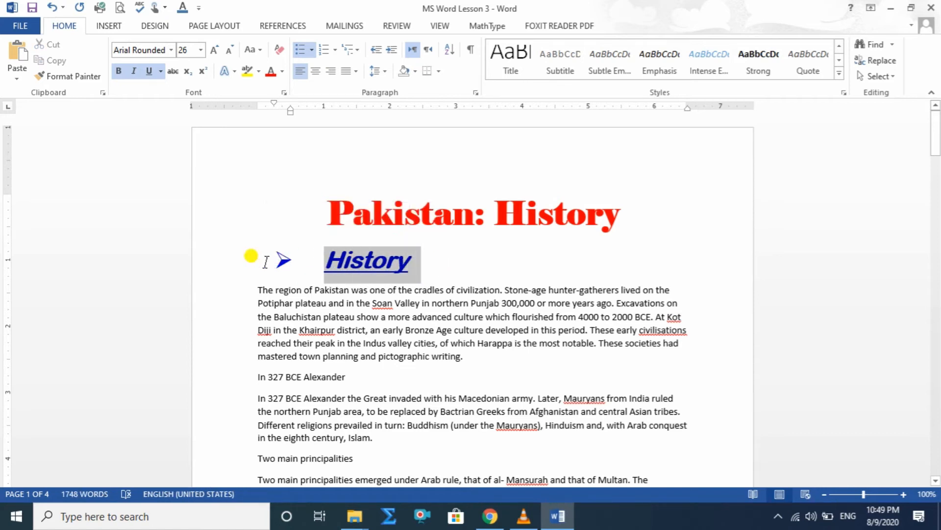
click(841, 75)
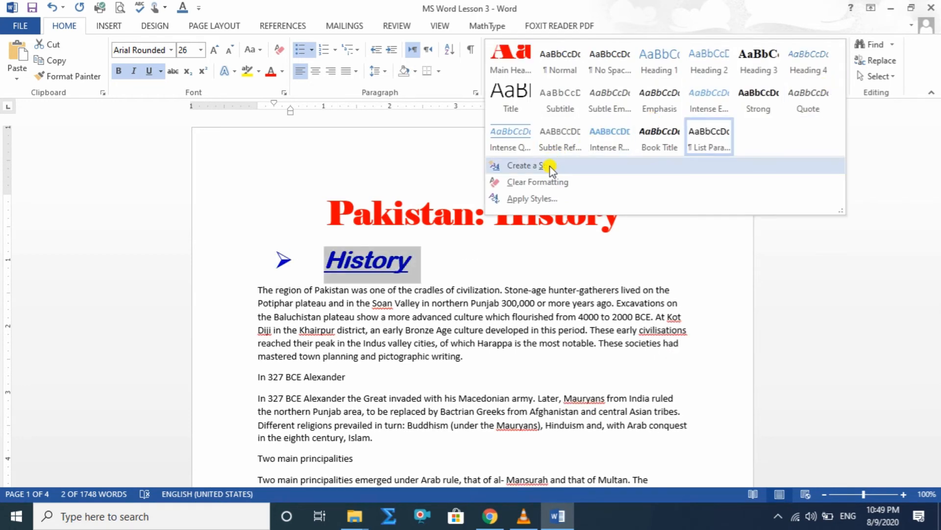
click(549, 167)
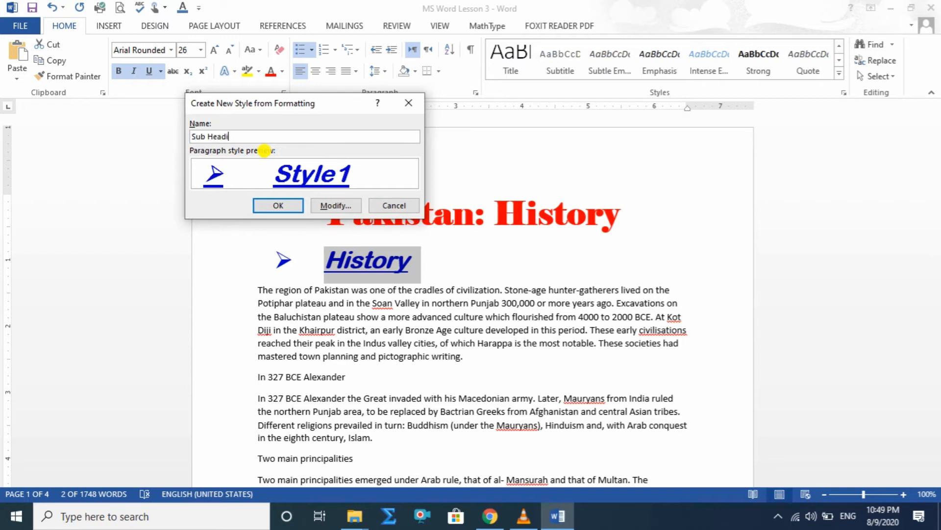
text(Sub Heading)
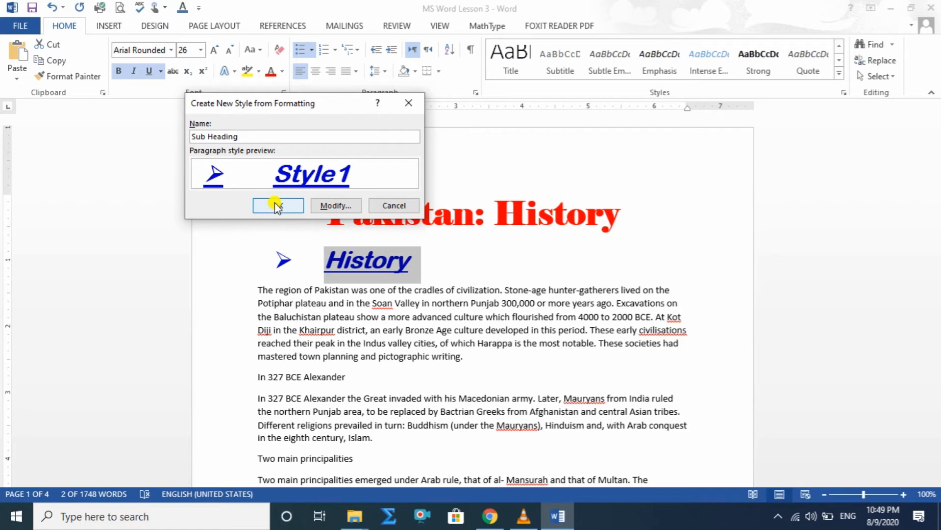
click(275, 204)
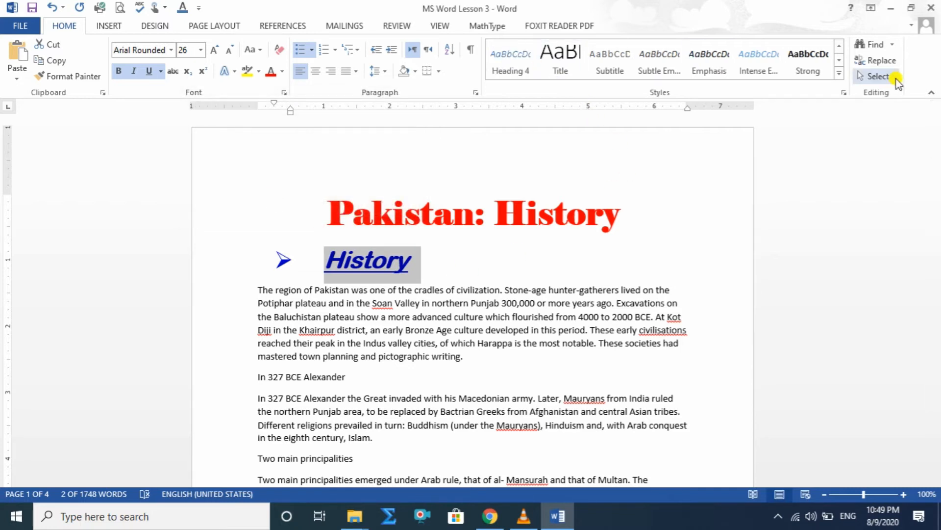
click(840, 75)
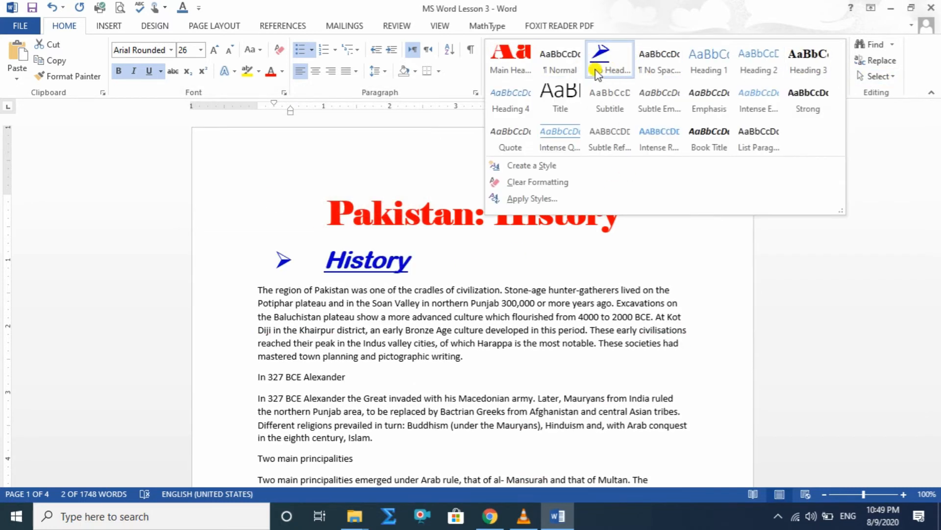
click(714, 278)
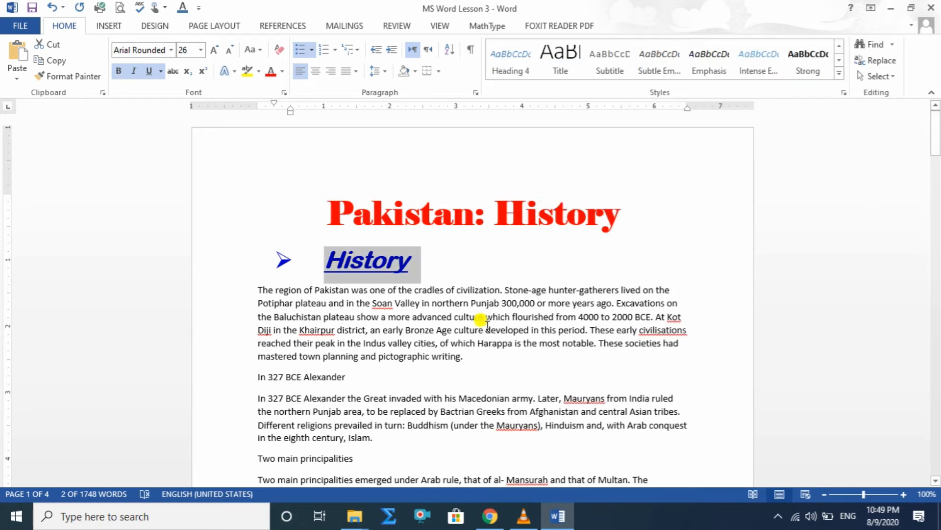
Make the first body paragraph under "History" bold and increase its line spacing.
scroll(478, 324, down, 2)
drag(259, 224, 461, 293)
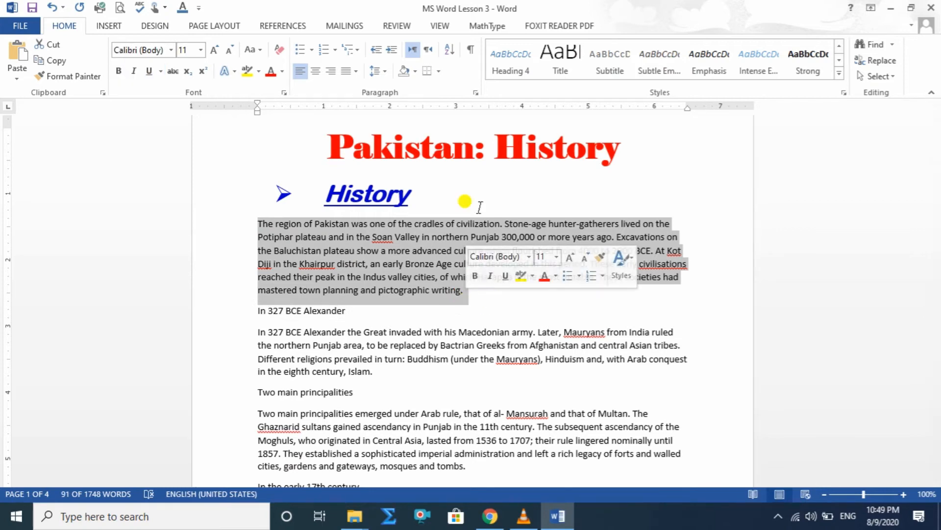
click(118, 71)
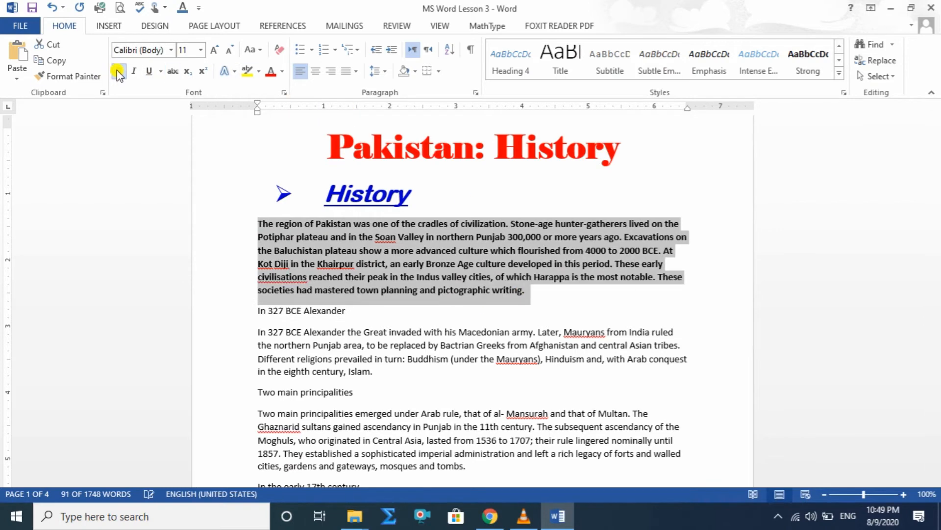
click(387, 72)
click(394, 121)
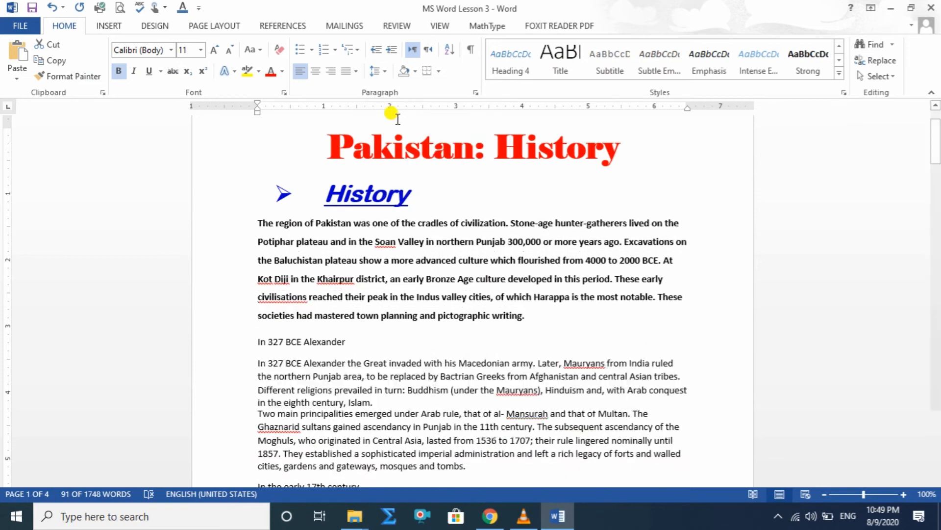
Enlarge the first body paragraph under "History" to size 14 and justify it.
click(214, 51)
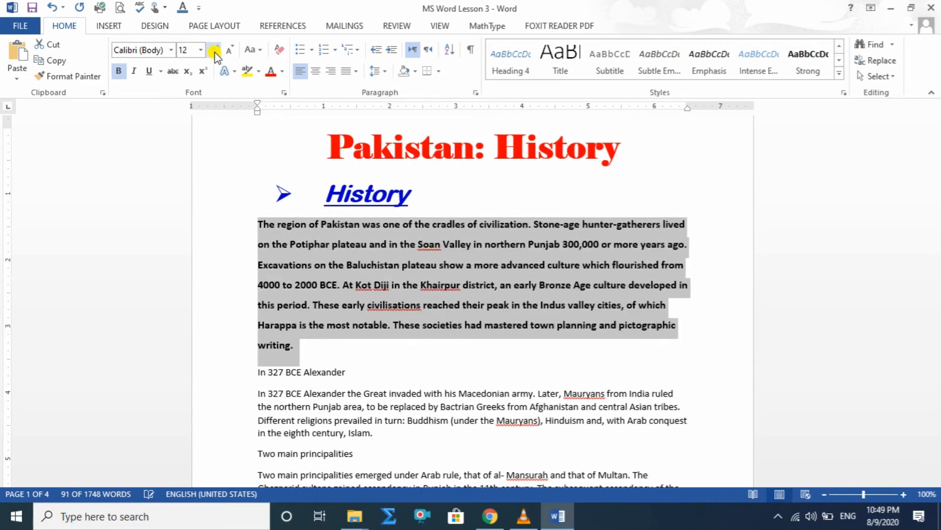
click(214, 51)
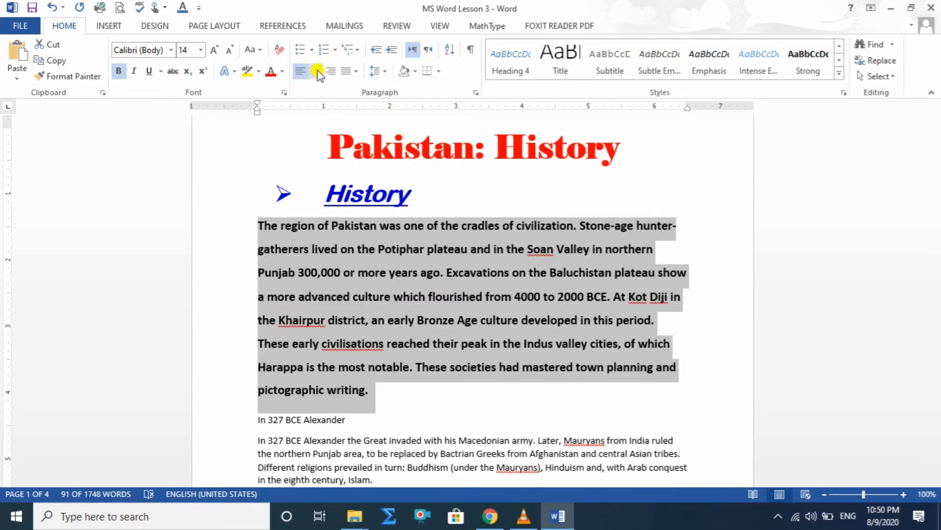
click(349, 71)
click(360, 88)
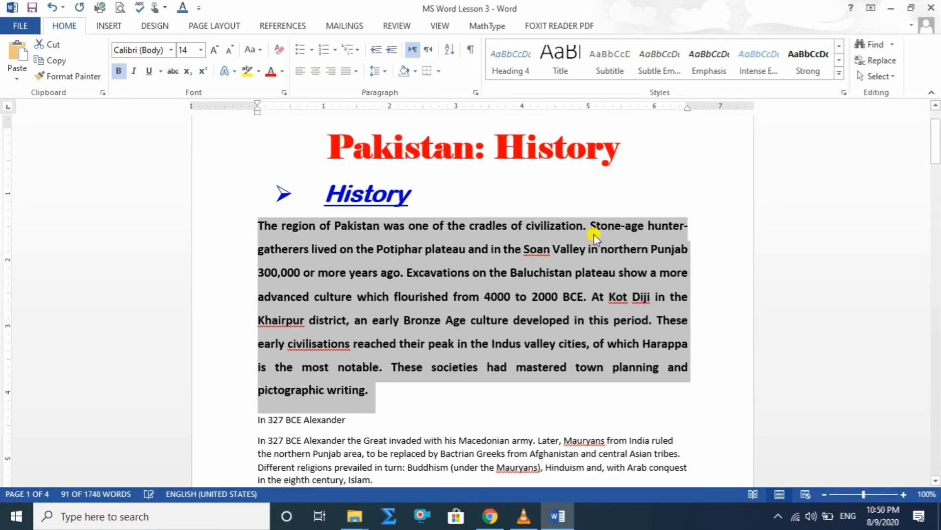
Colour the first body paragraph under "History" with a custom magenta, RGB 218, 0, 218.
click(283, 71)
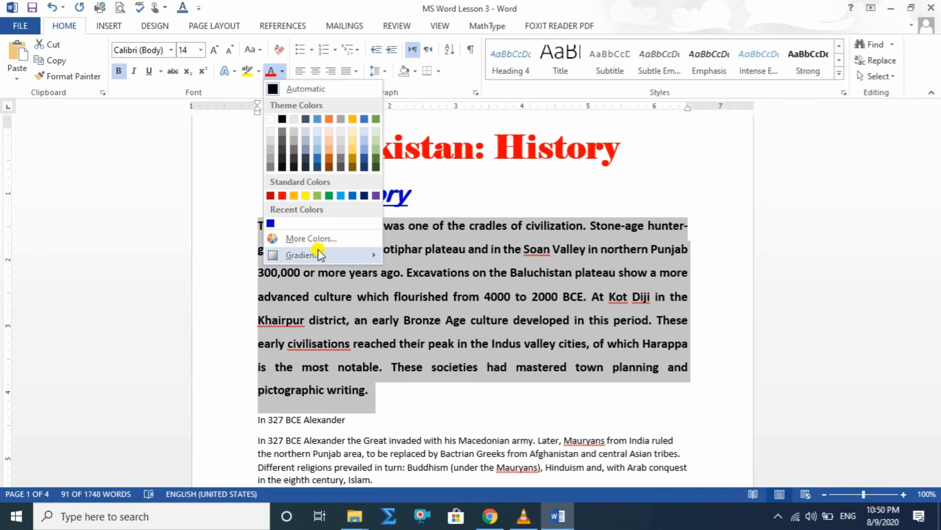
click(314, 239)
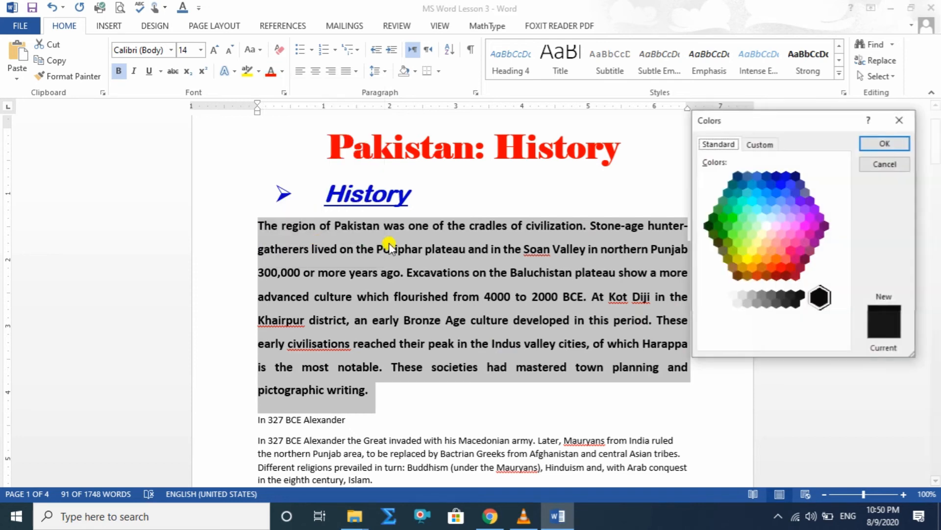
click(809, 226)
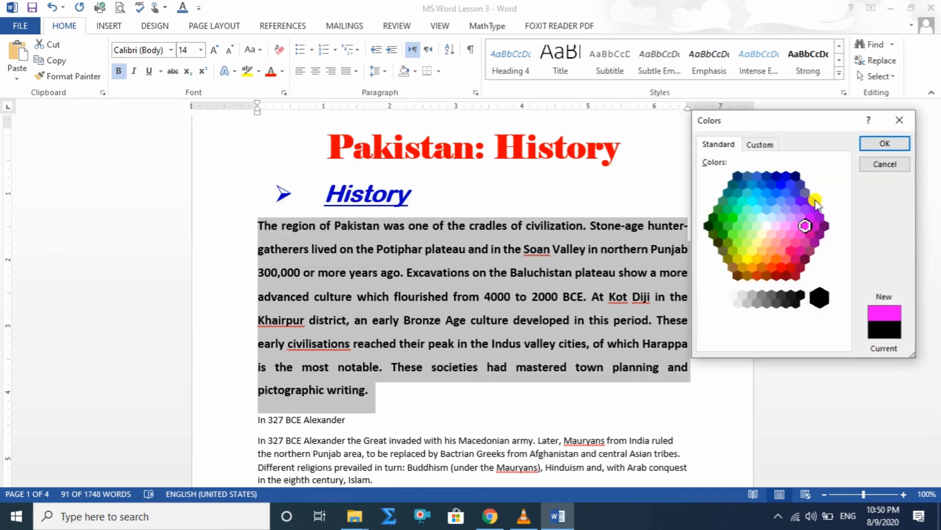
click(766, 144)
click(844, 223)
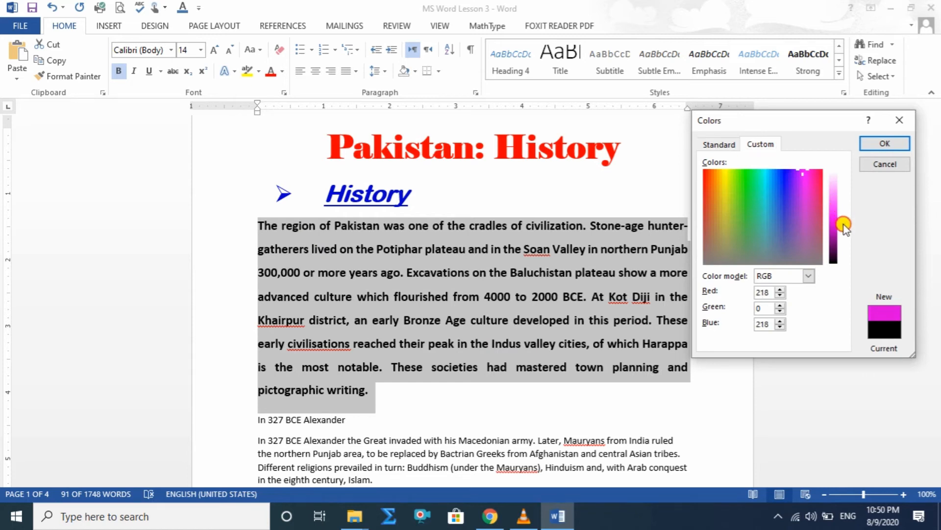
click(883, 143)
click(722, 240)
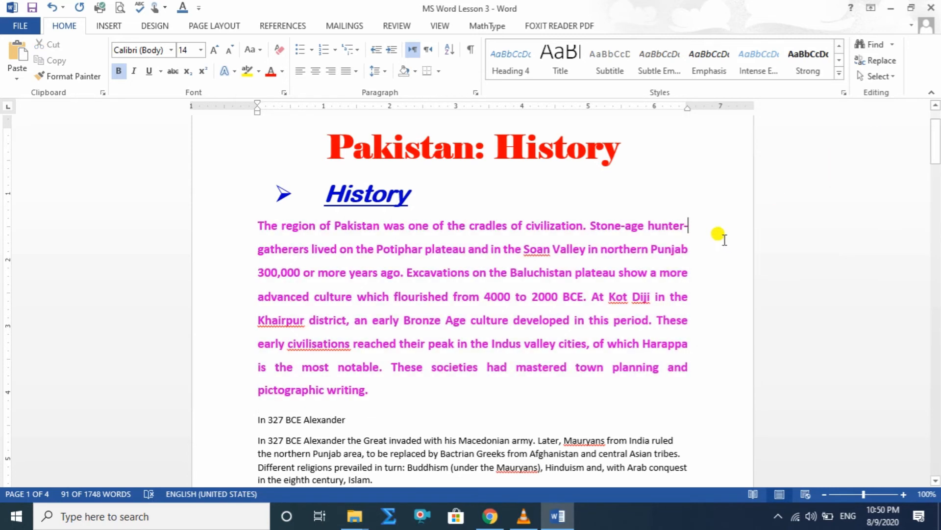
Create a new style named "Paragraph" from the magenta body paragraph under "History".
drag(375, 392, 260, 216)
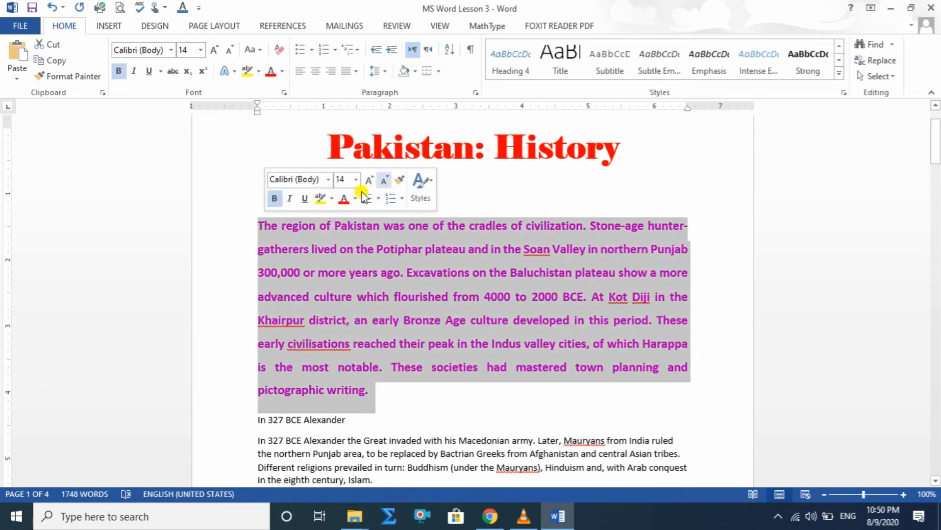
click(843, 74)
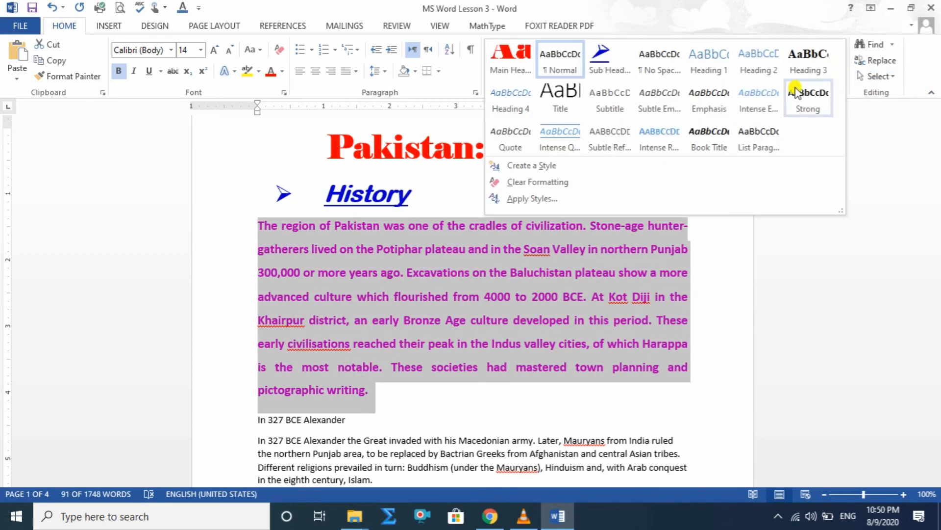
click(559, 166)
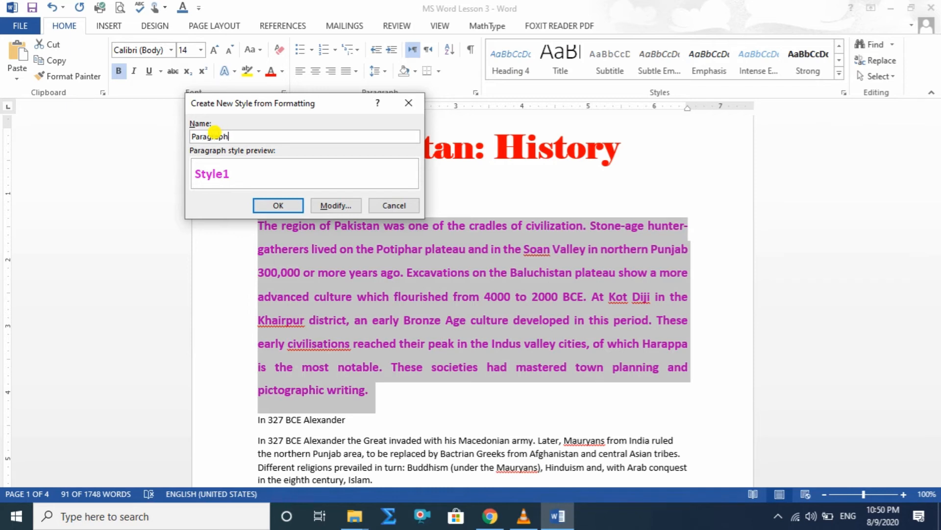
click(268, 205)
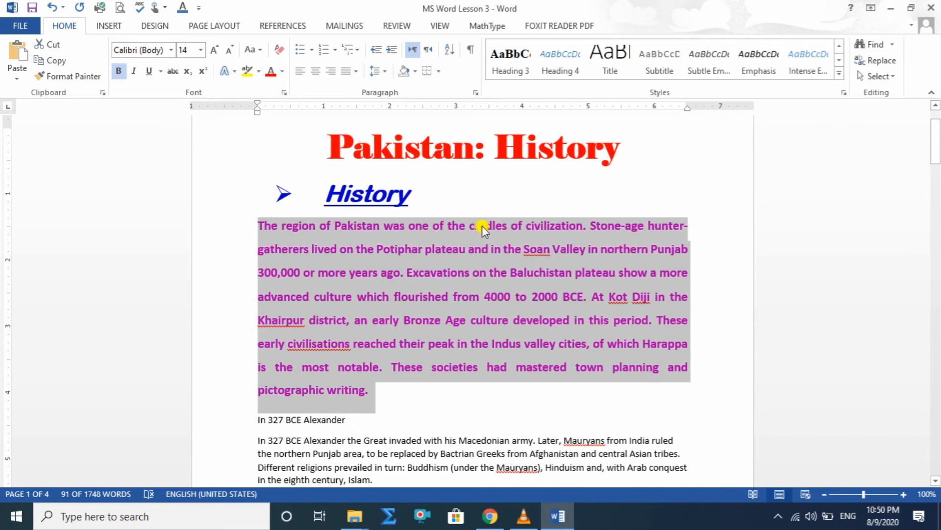
Apply the Sub Heading style to the lines "In 327 BCE Alexander" and "Two main principalities".
scroll(442, 293, down, 3)
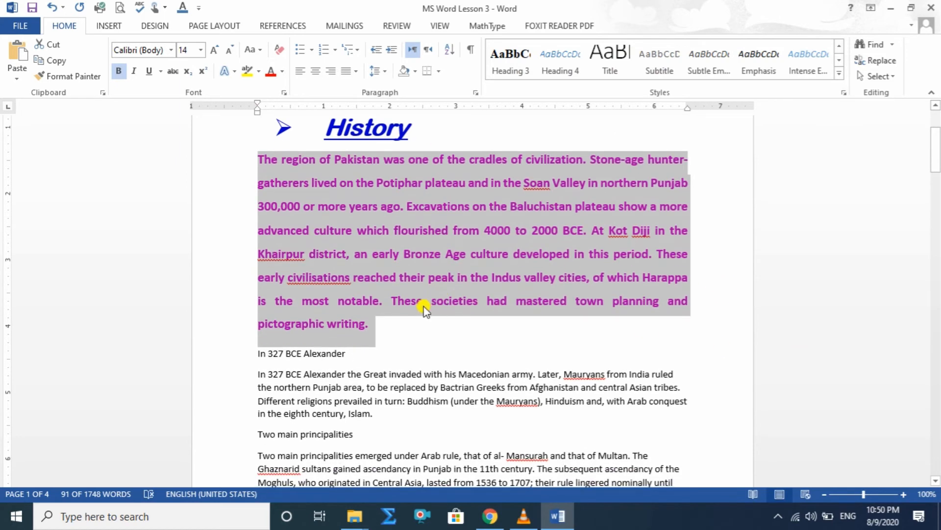
drag(347, 353, 249, 352)
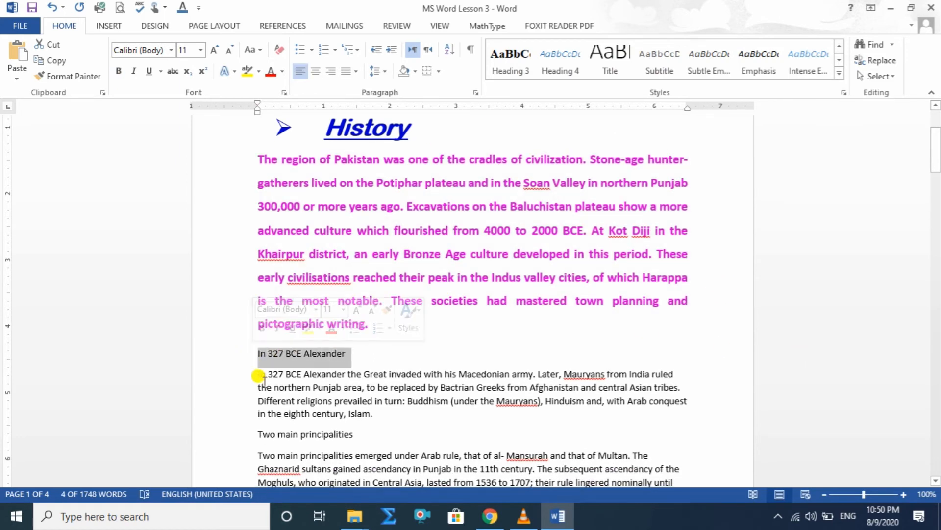
click(840, 75)
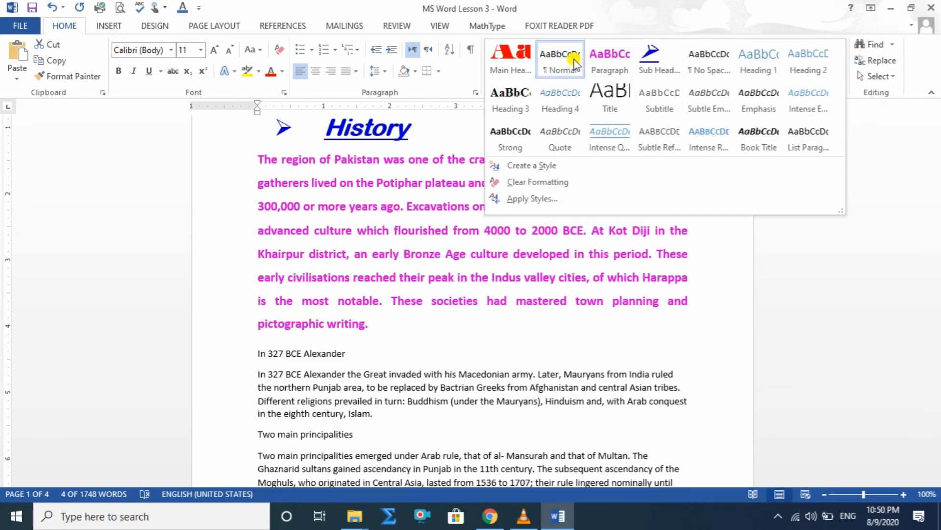
click(652, 58)
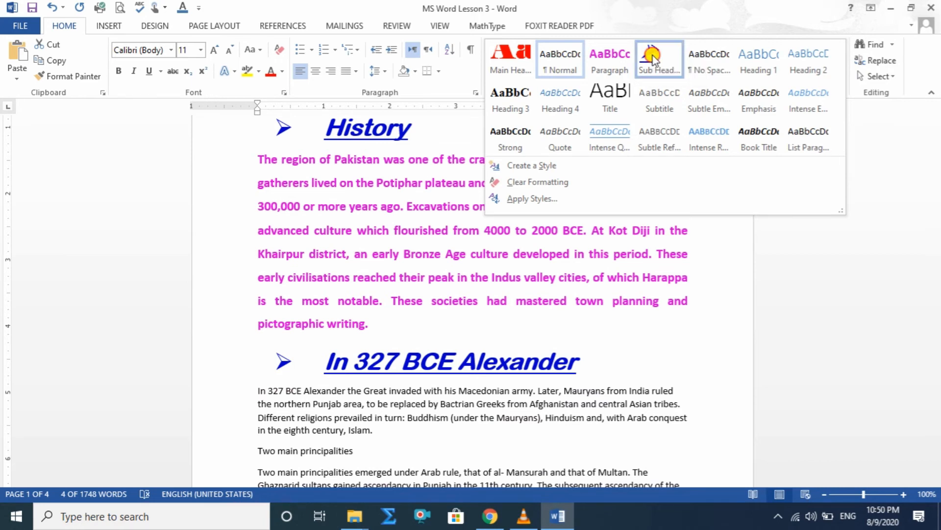
scroll(412, 344, down, 4)
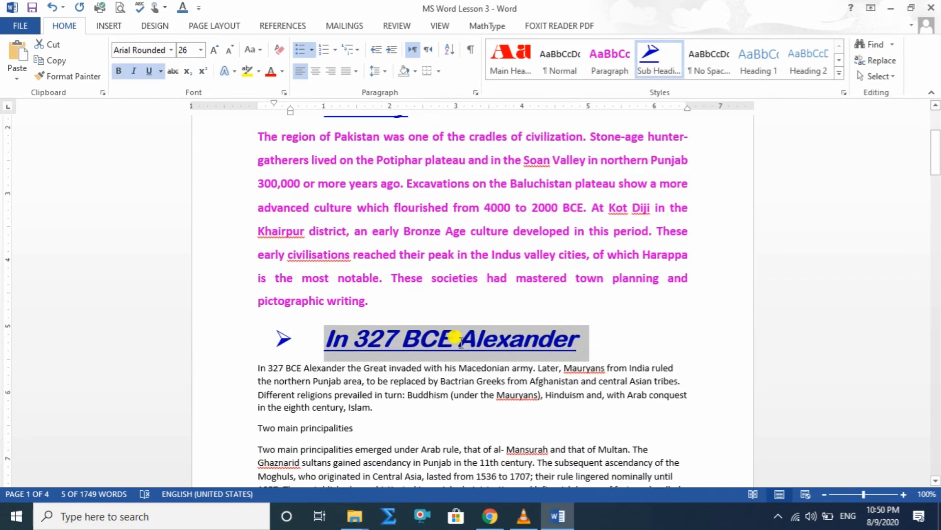
drag(356, 351, 237, 360)
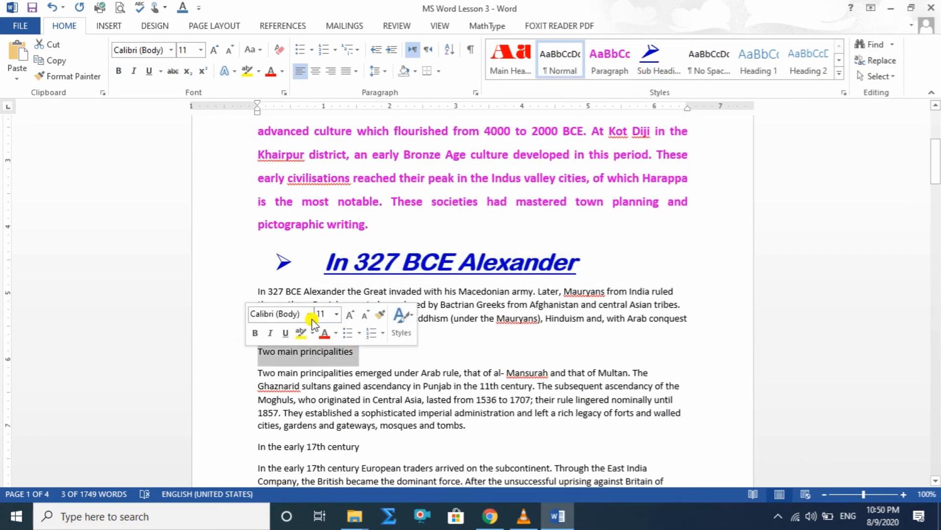
click(656, 53)
Apply the Sub Heading style to the lines "In the early 17th century" and "Pakistan was created".
scroll(374, 458, down, 3)
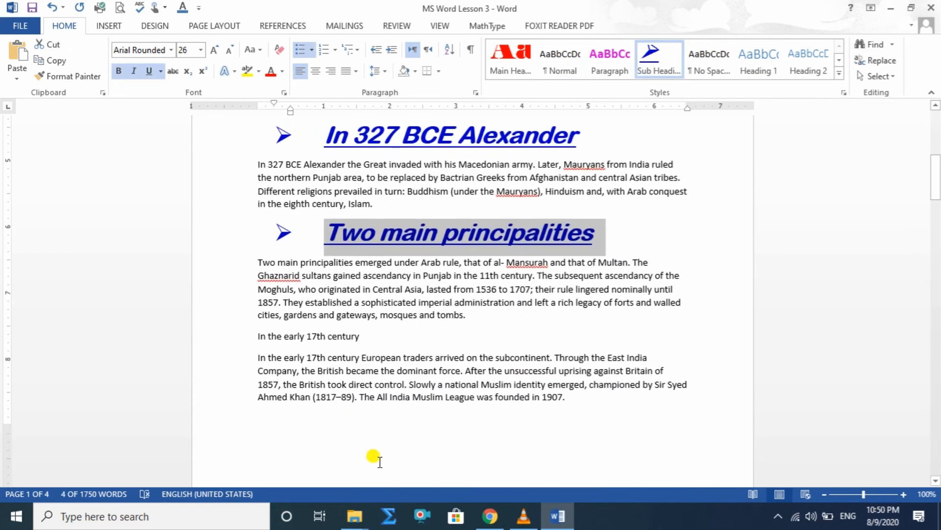
drag(360, 332, 257, 333)
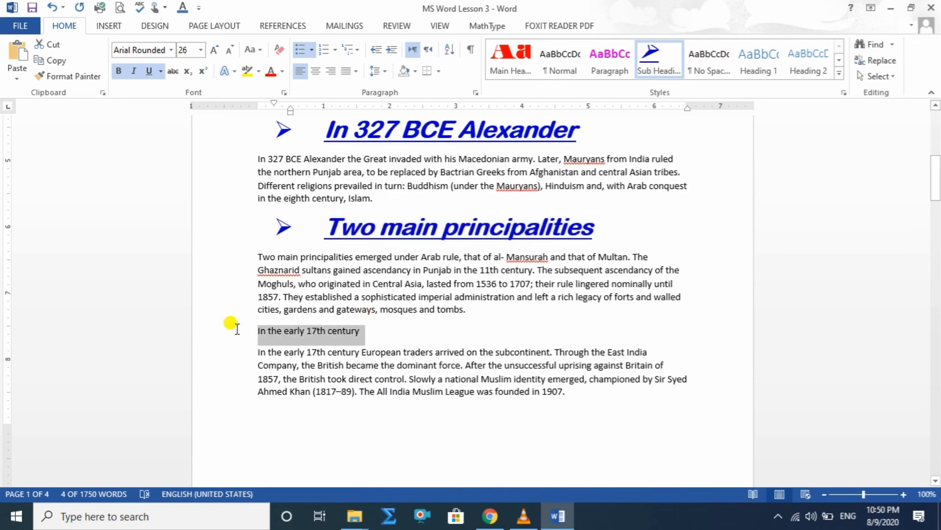
click(656, 53)
scroll(415, 339, down, 3)
scroll(416, 338, down, 4)
drag(348, 323, 247, 318)
click(656, 53)
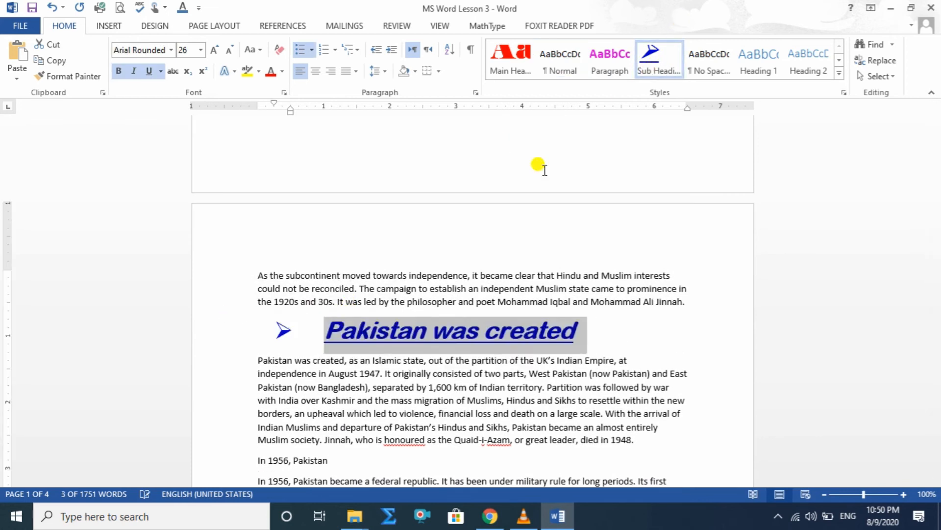
Apply the Sub Heading style to the lines "In 1956, Pakistan" and "Elections in November".
scroll(374, 326, down, 4)
drag(346, 265, 207, 257)
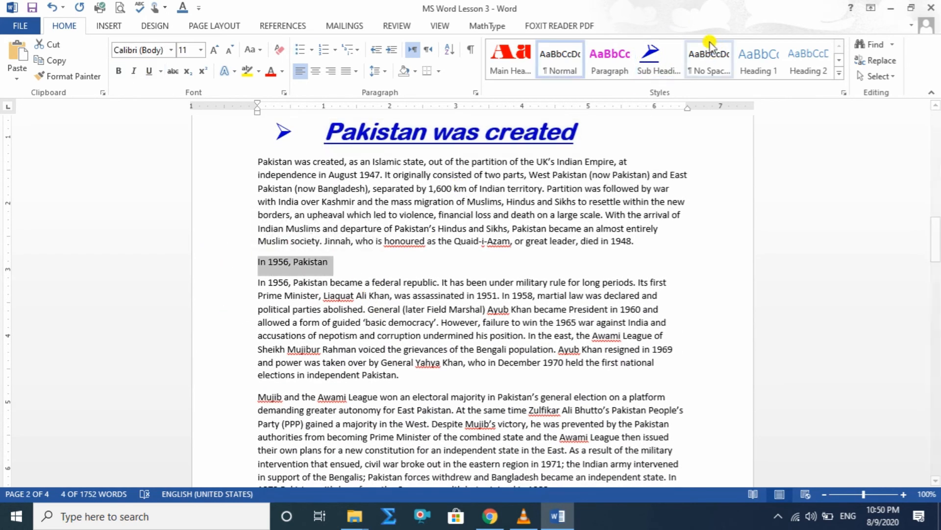
click(656, 51)
scroll(406, 294, down, 2)
scroll(406, 294, down, 2)
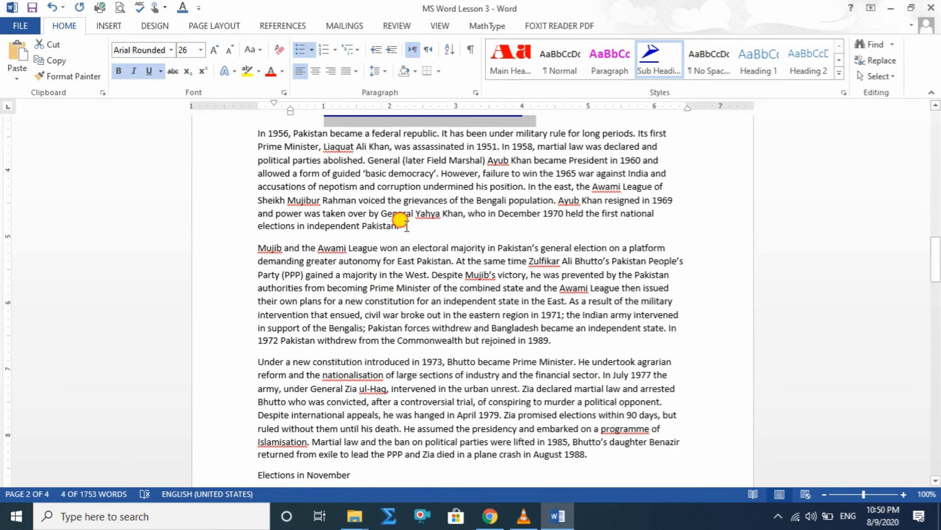
drag(410, 226, 260, 225)
scroll(309, 304, down, 3)
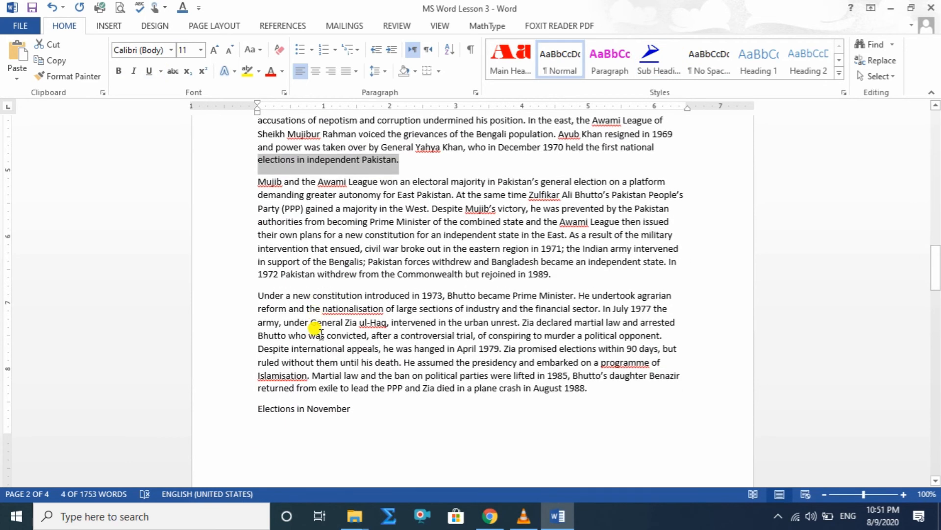
drag(358, 376, 225, 371)
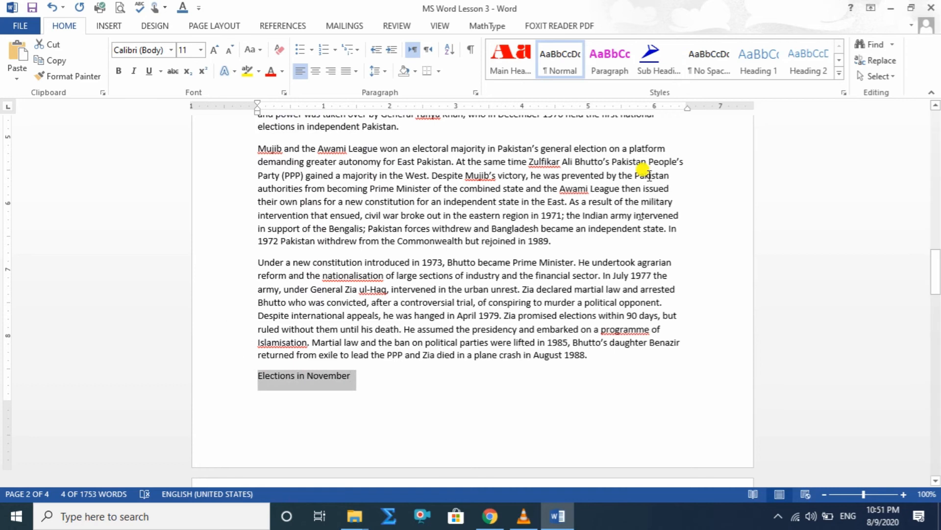
click(655, 68)
Apply the Sub Heading style to the lines "In November 1996" and "In October 1999".
scroll(441, 241, down, 7)
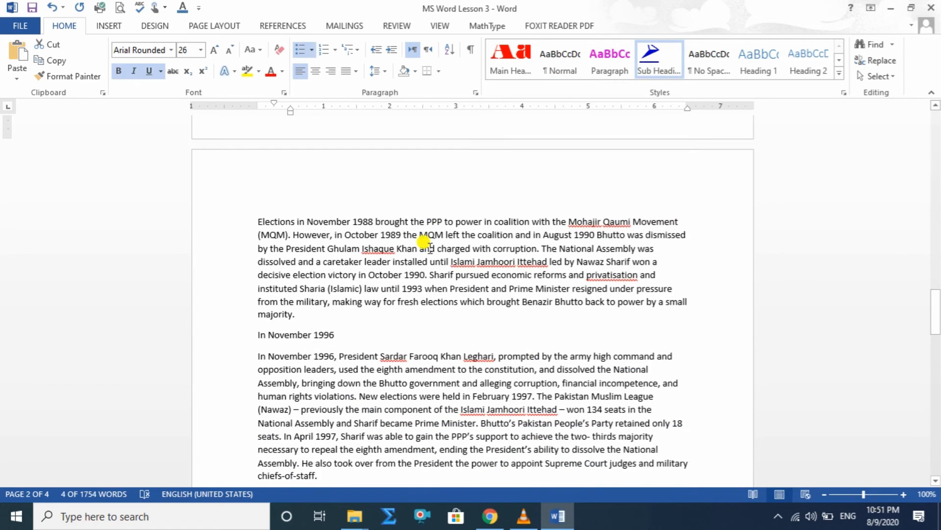
drag(338, 332, 249, 330)
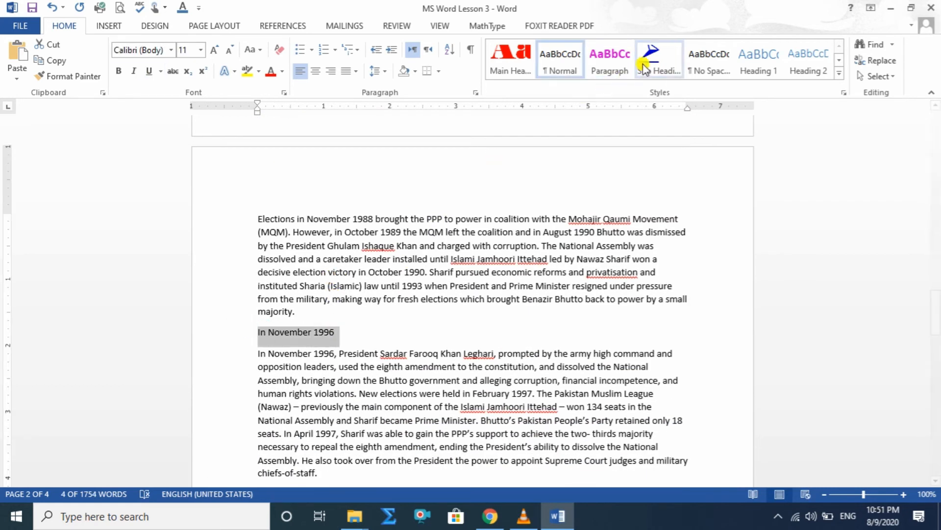
click(655, 69)
scroll(455, 314, down, 3)
scroll(455, 314, down, 1)
drag(330, 310, 233, 307)
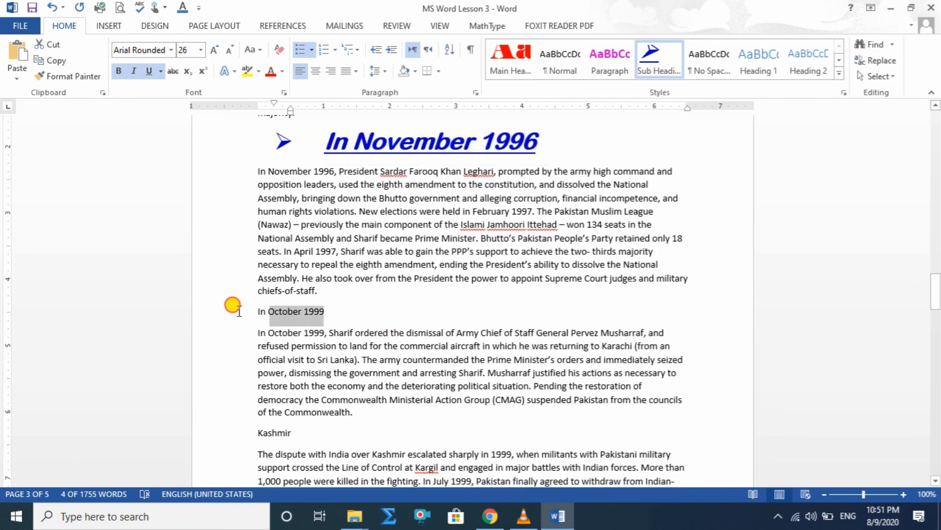
click(655, 62)
Apply the Sub Heading style to the line "Kashmir".
scroll(491, 323, down, 3)
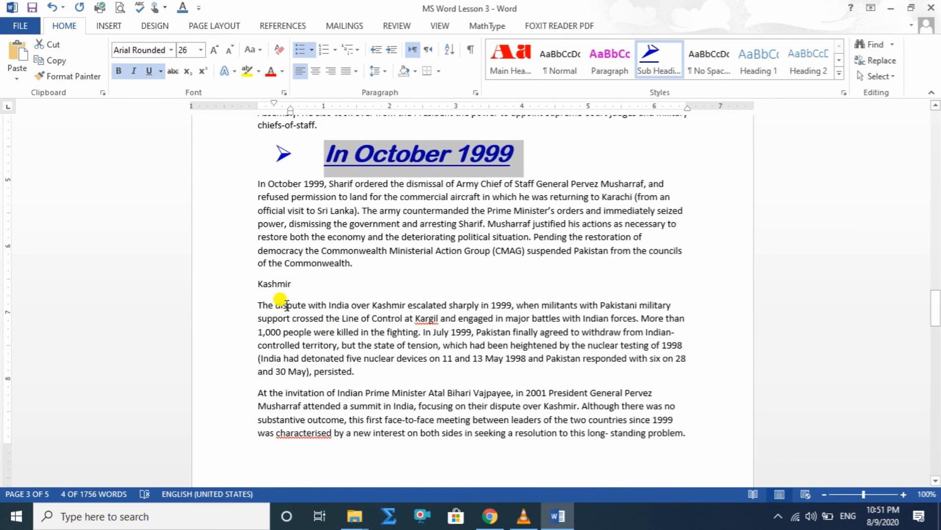
drag(298, 283, 249, 283)
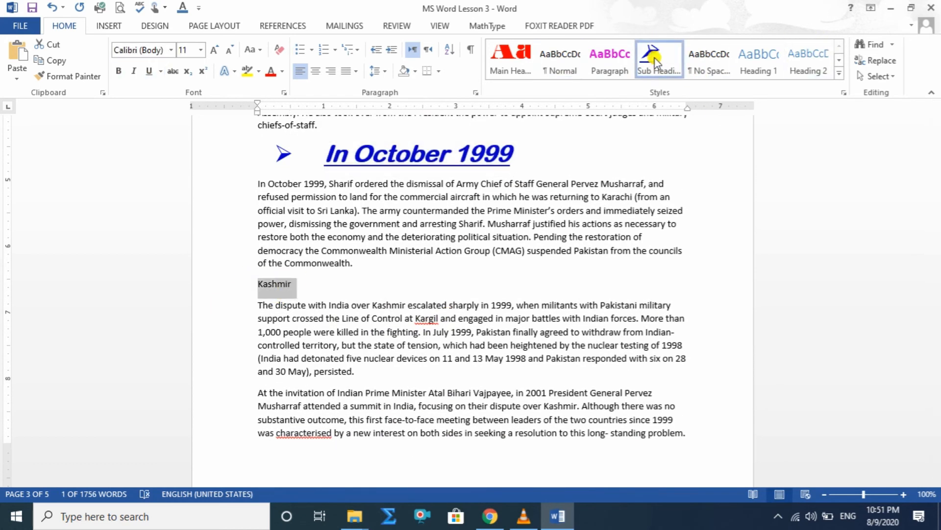
click(656, 62)
Apply the Paragraph style to the body text under "In 327 BCE Alexander" and under "Two main principalities".
scroll(265, 378, up, 8)
scroll(268, 380, up, 20)
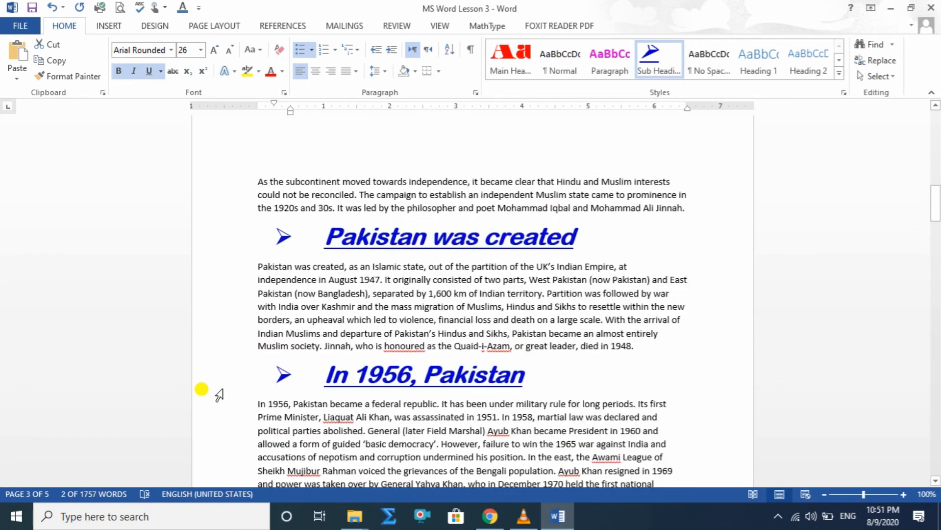
scroll(324, 300, up, 2)
scroll(294, 304, down, 3)
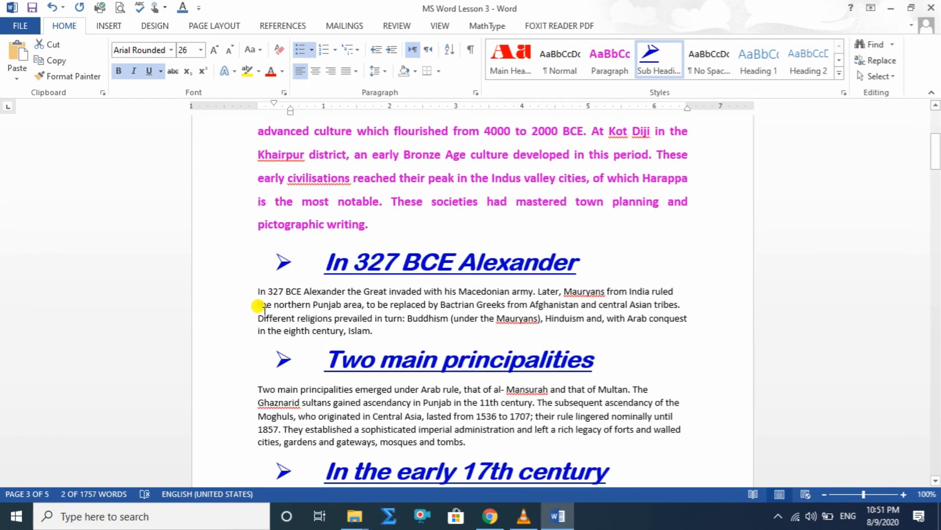
drag(258, 291, 377, 332)
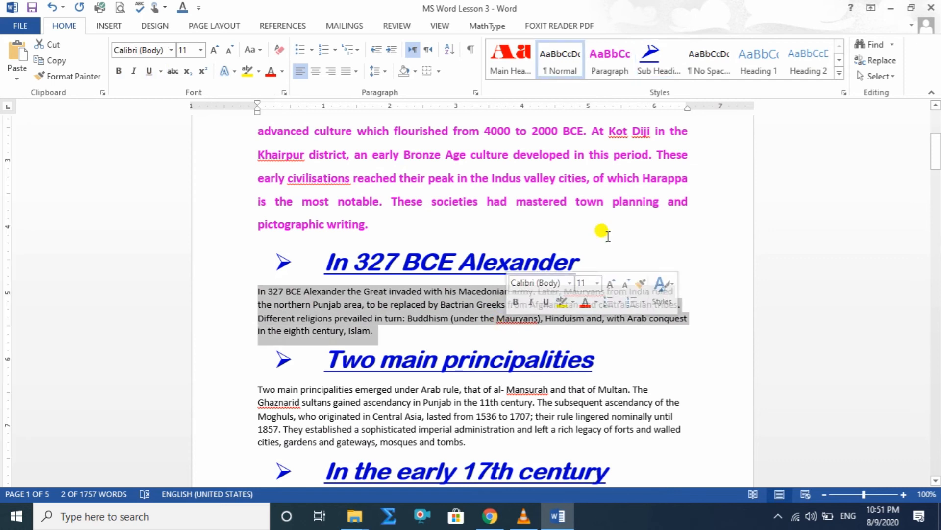
click(607, 48)
scroll(478, 336, down, 4)
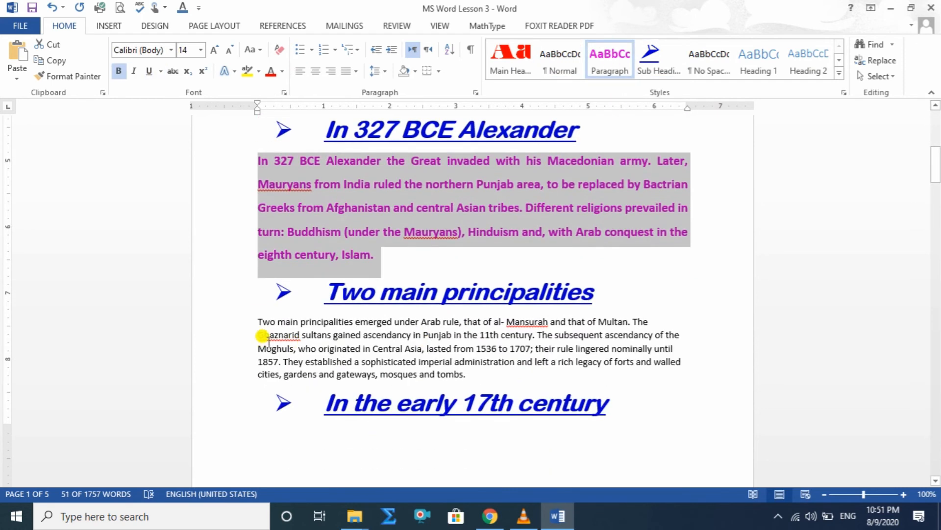
drag(255, 321, 468, 375)
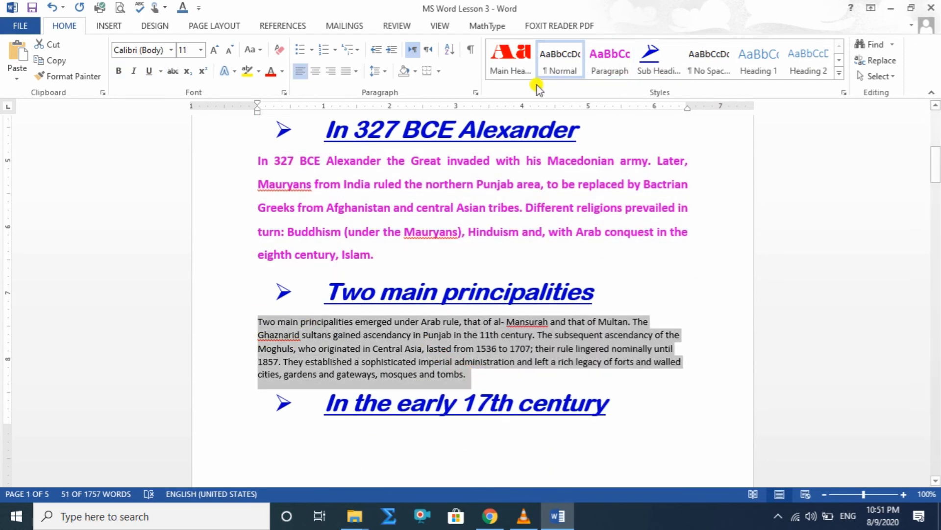
click(608, 63)
Apply the Paragraph style to both body paragraphs under "In the early 17th century".
scroll(475, 326, down, 8)
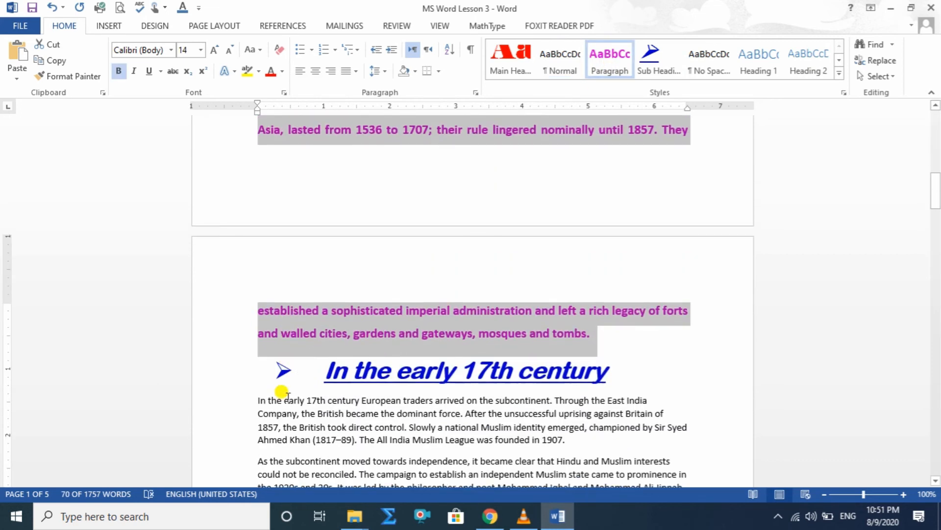
drag(258, 399, 680, 436)
click(609, 63)
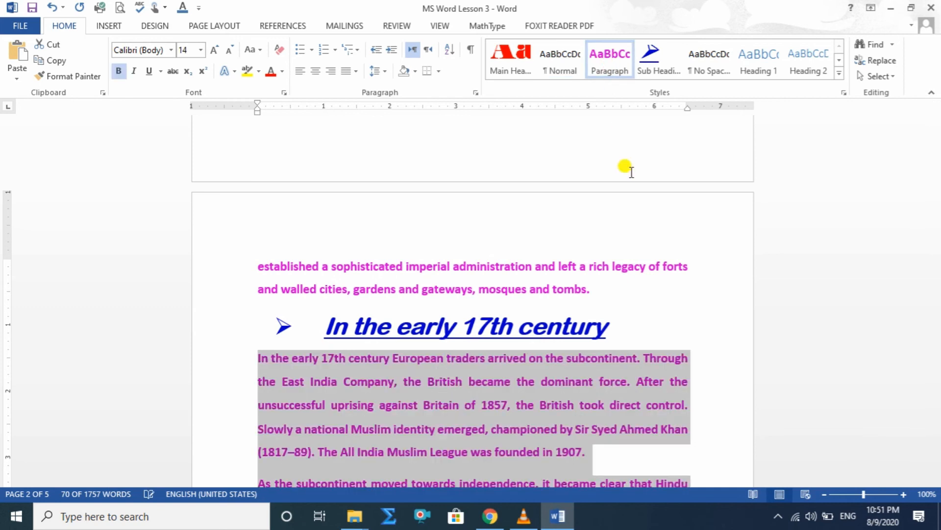
scroll(637, 235, down, 4)
scroll(190, 235, down, 5)
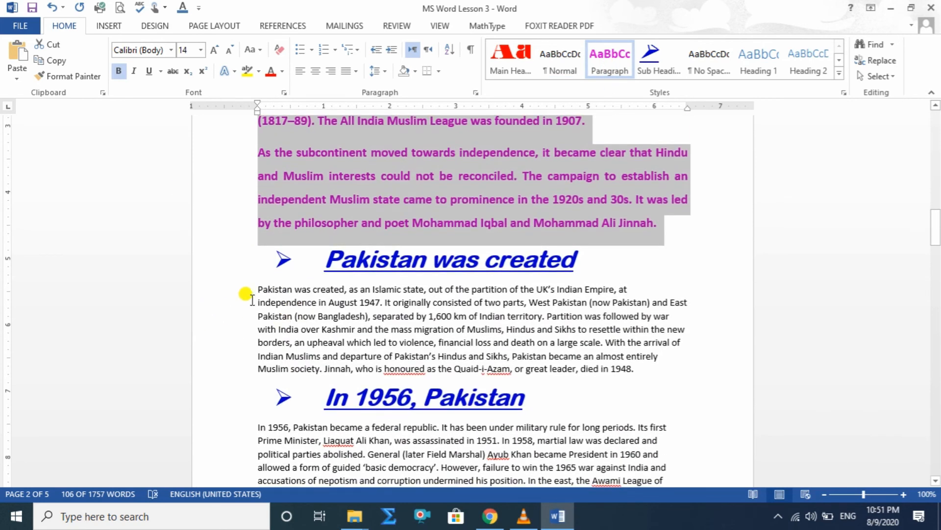
Apply the Paragraph style to the body text under "Pakistan was created" and to all body paragraphs under "In 1956, Pakistan".
drag(261, 289, 617, 366)
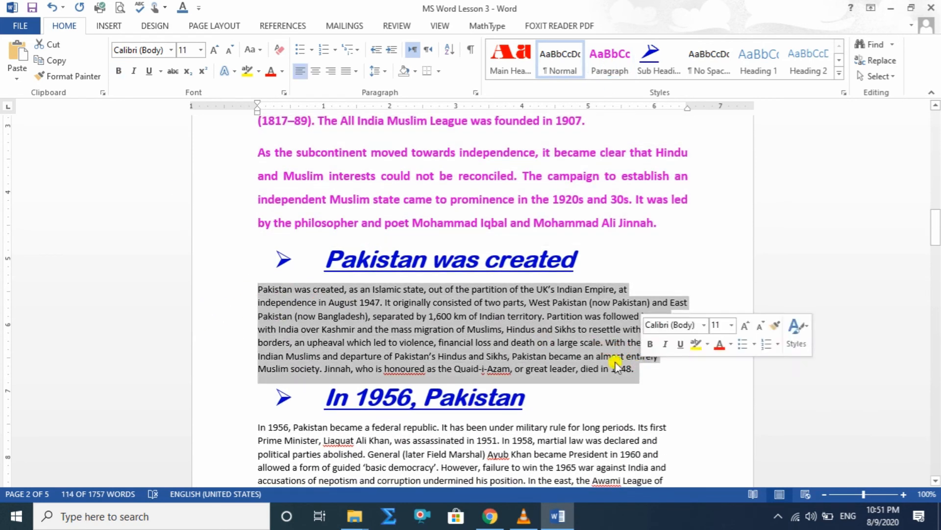
click(605, 60)
scroll(588, 310, down, 8)
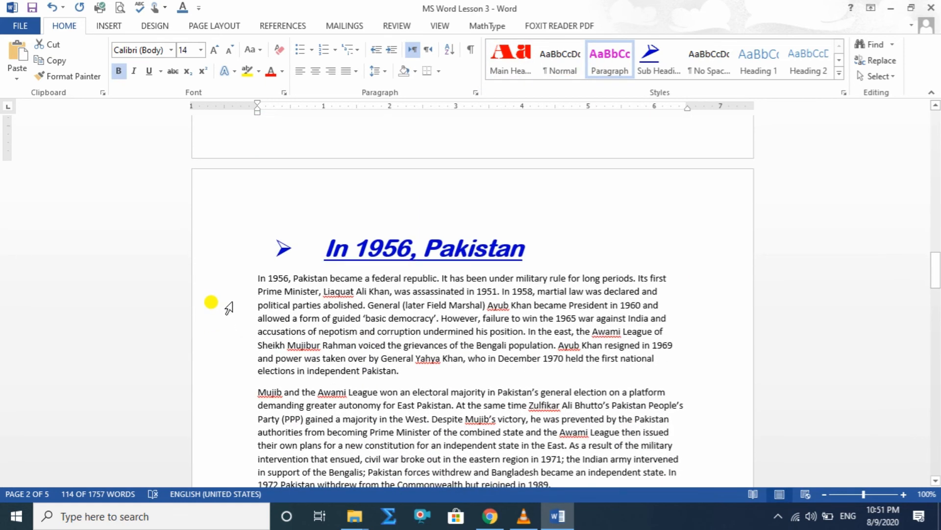
drag(256, 278, 632, 271)
click(598, 62)
Apply the Paragraph style to the body text under "Elections in November".
scroll(539, 338, down, 3)
scroll(496, 358, down, 7)
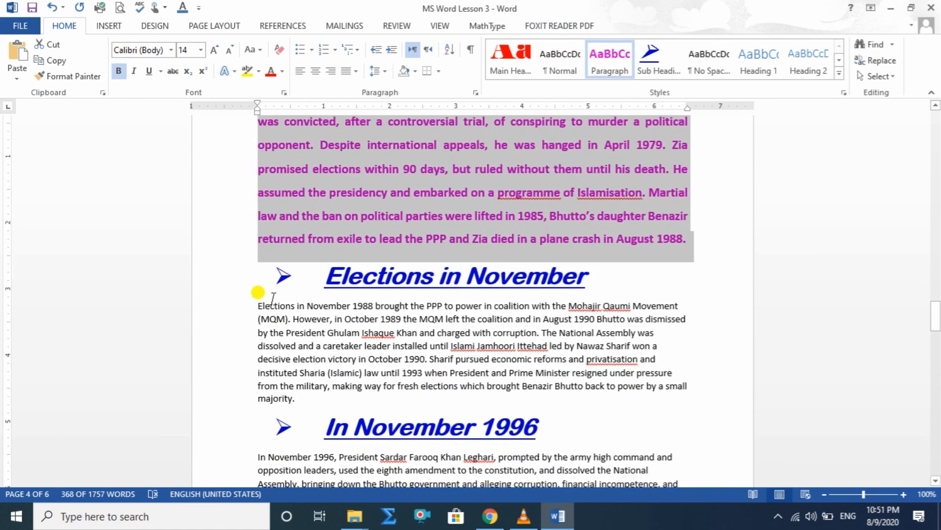
drag(260, 300, 483, 393)
click(609, 62)
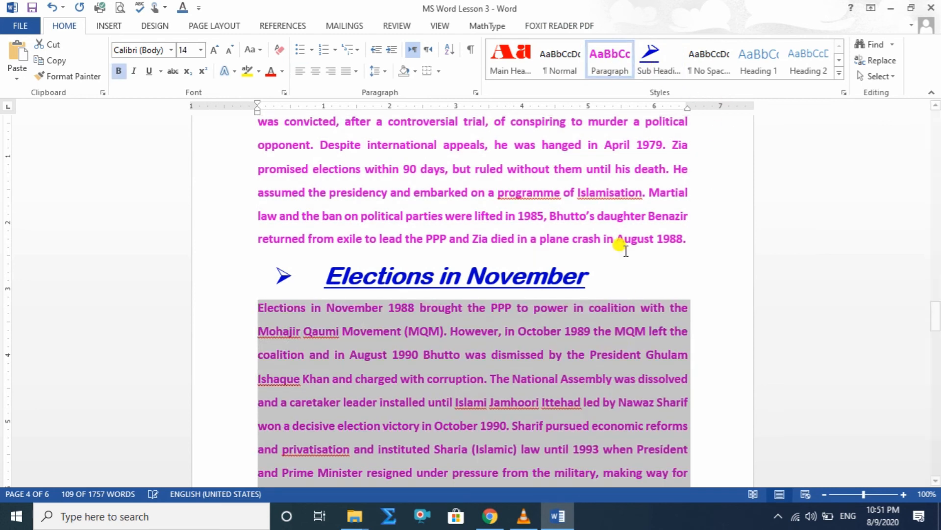
Return to the start of the document, view the Apply Styles options for the Paragraph style, and close them.
scroll(630, 338, up, 12)
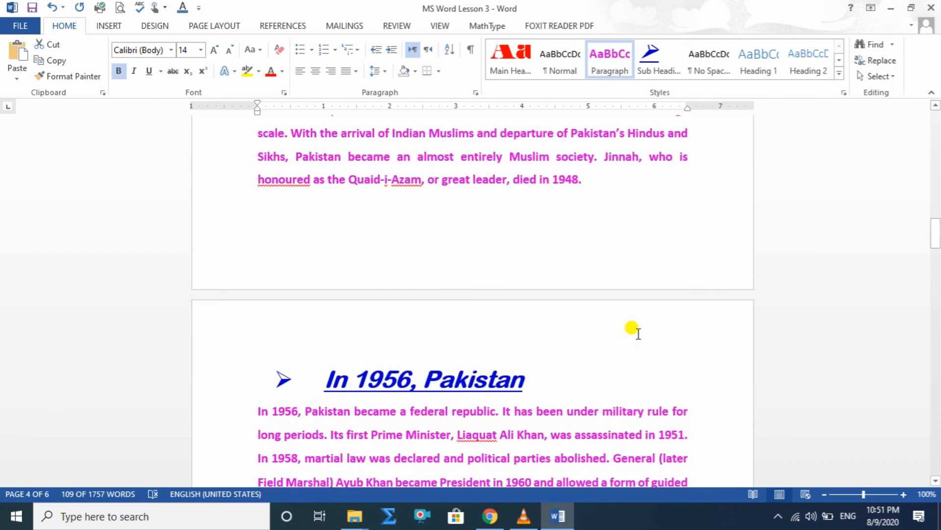
scroll(632, 329, up, 20)
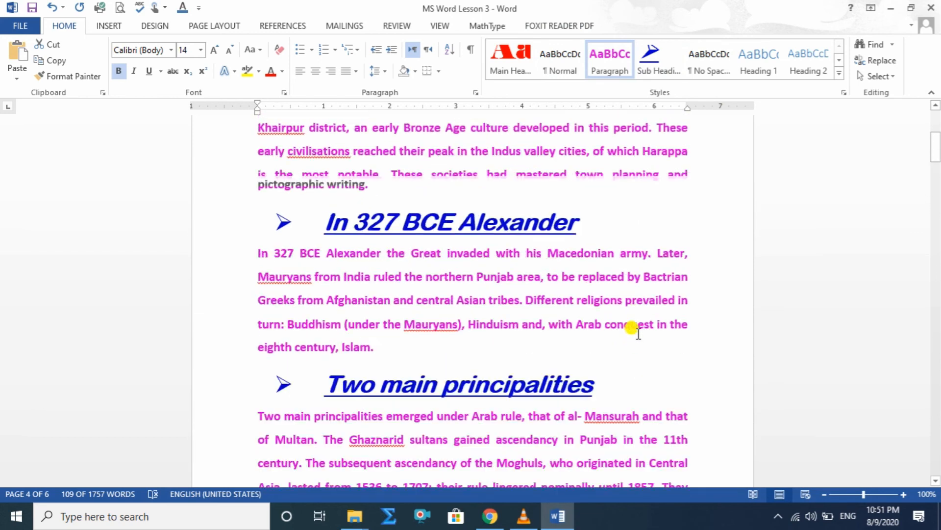
scroll(633, 329, up, 2)
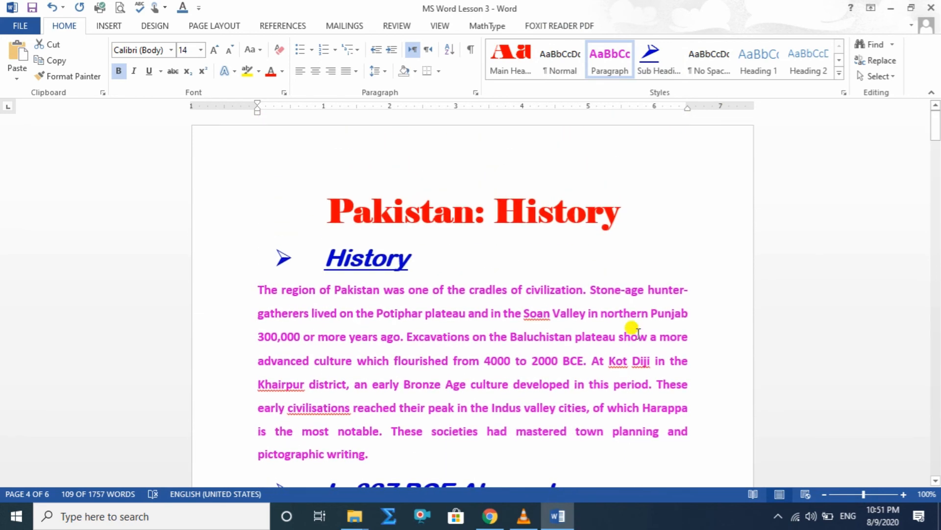
click(840, 75)
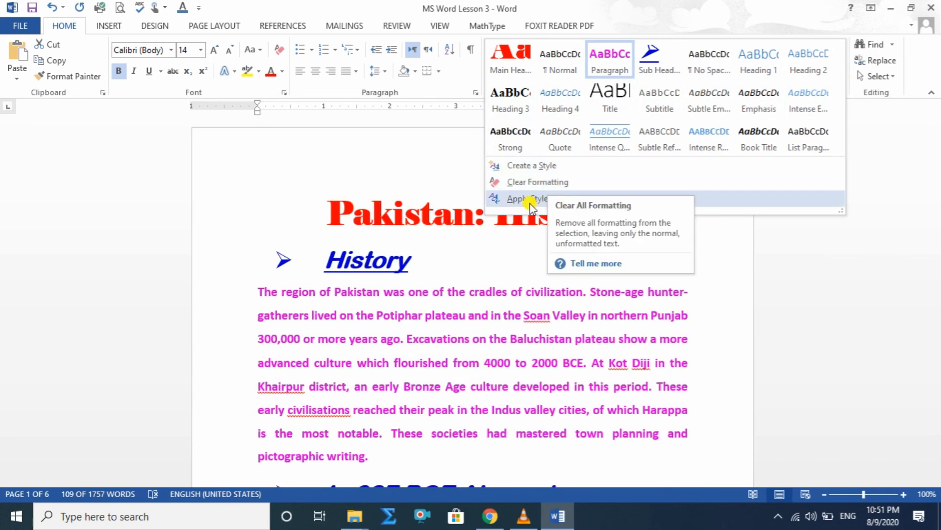
click(566, 199)
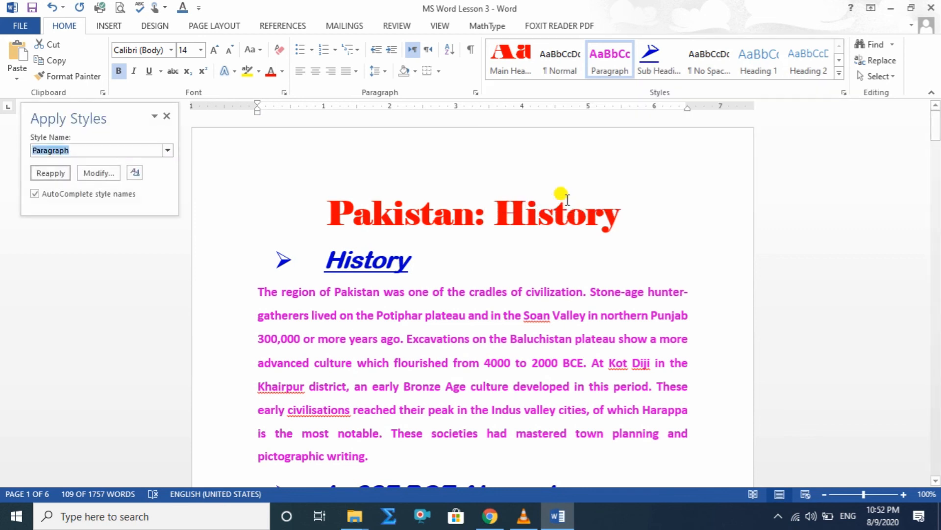
click(167, 120)
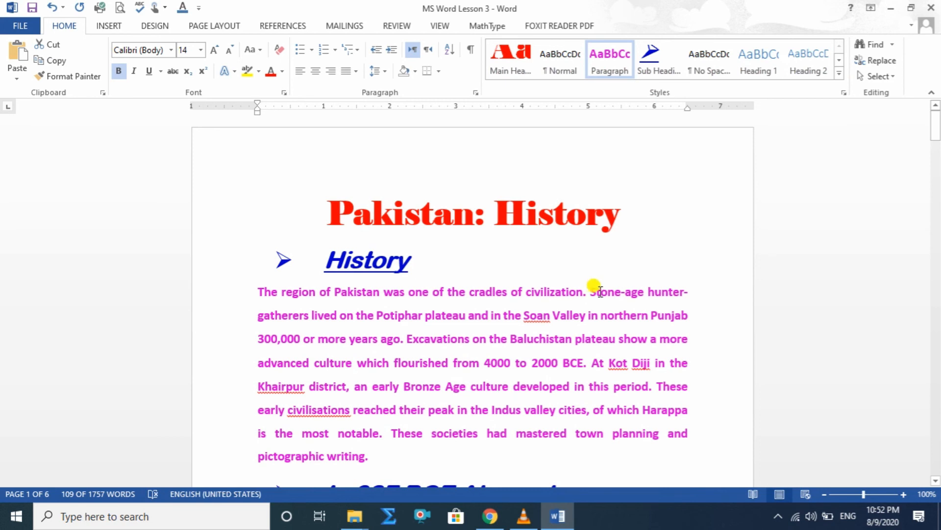